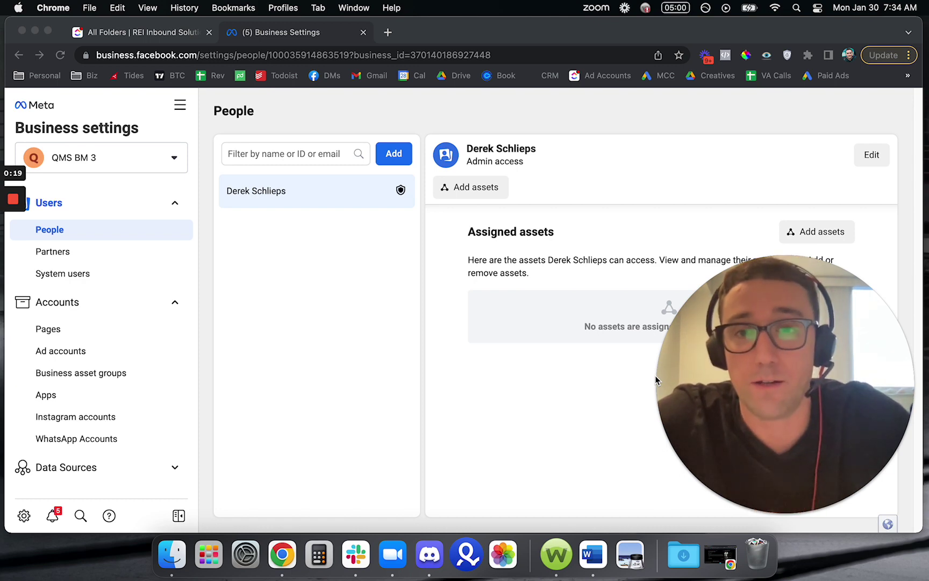
Highlight the business.facebook.com domain in the address of the business settings page.
click(324, 40)
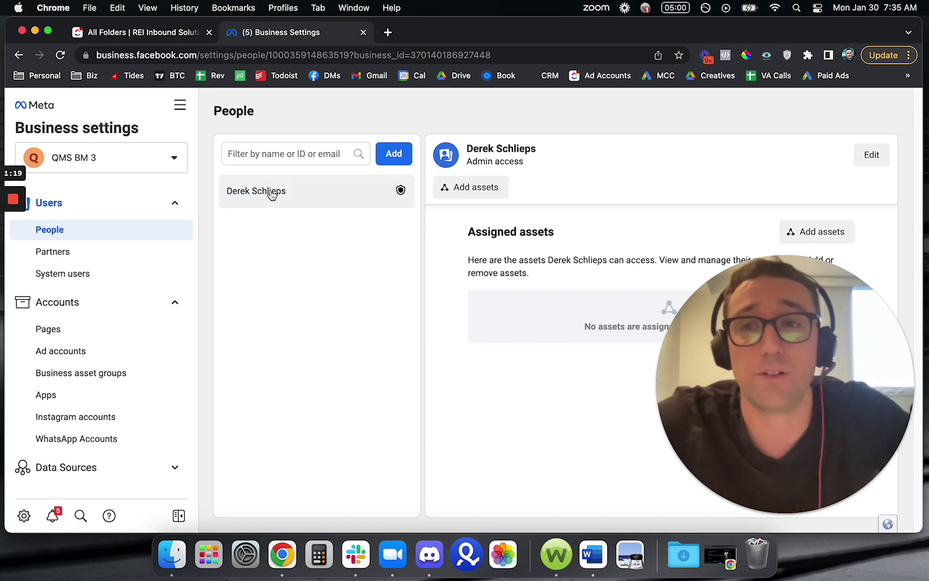
click(155, 56)
click(110, 56)
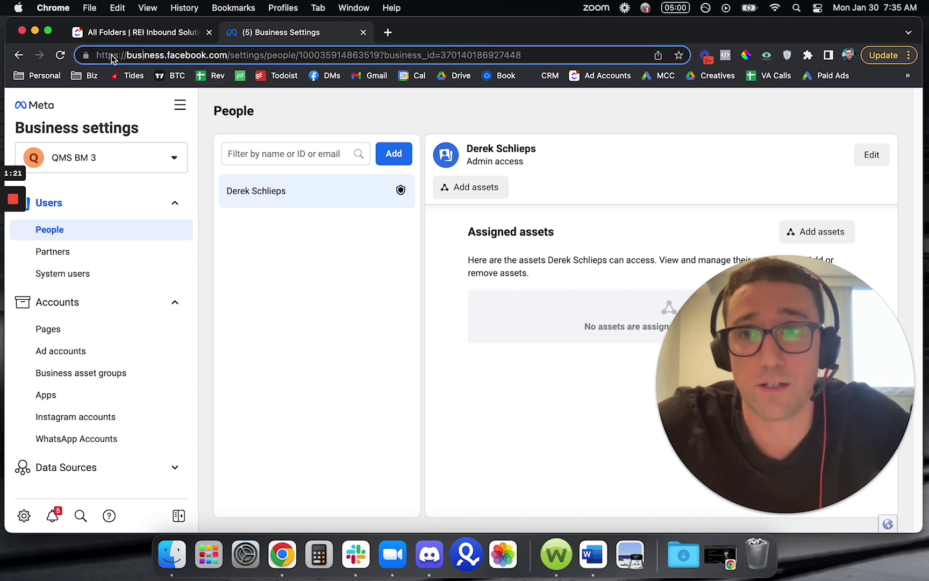
drag(128, 56, 225, 58)
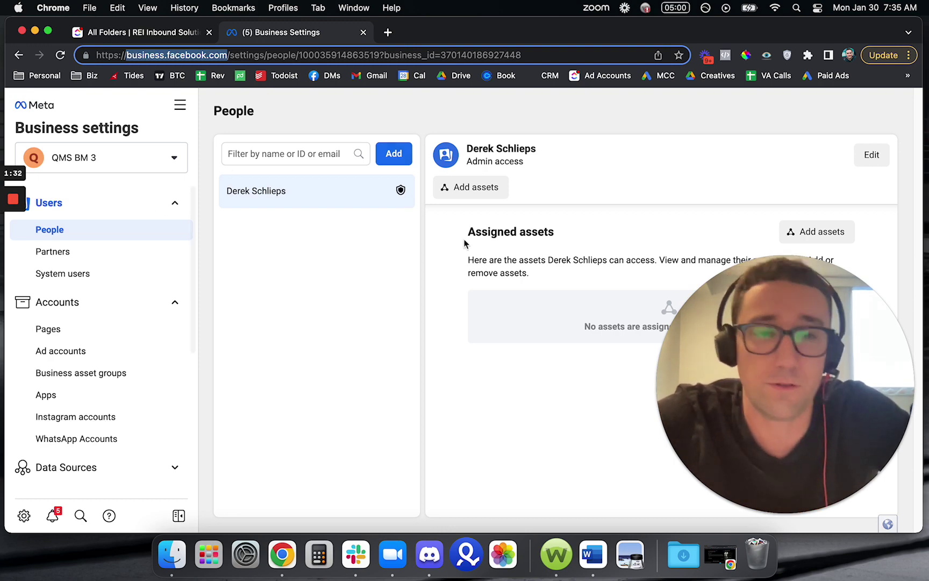
click(348, 249)
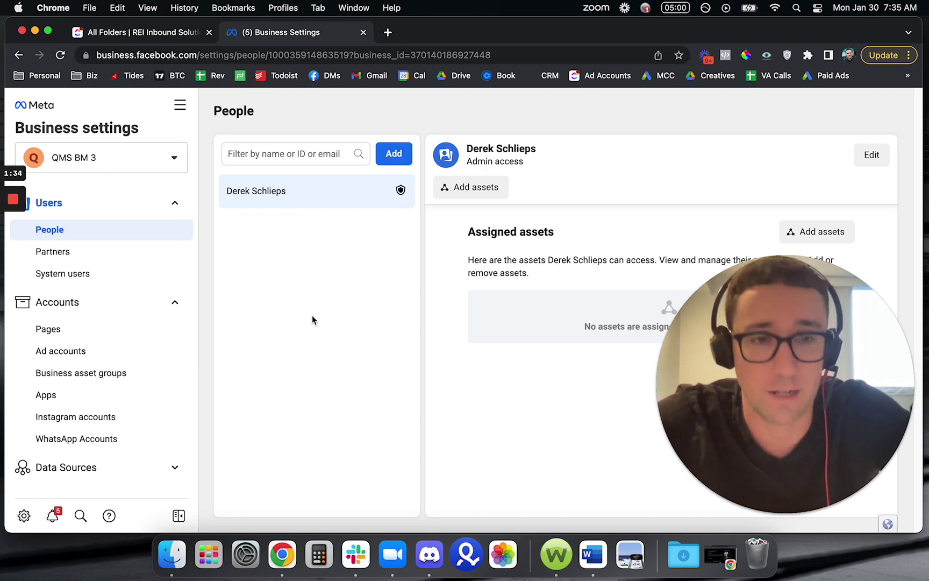
Check the list of business accounts available to switch to from QMS BM 3.
click(83, 157)
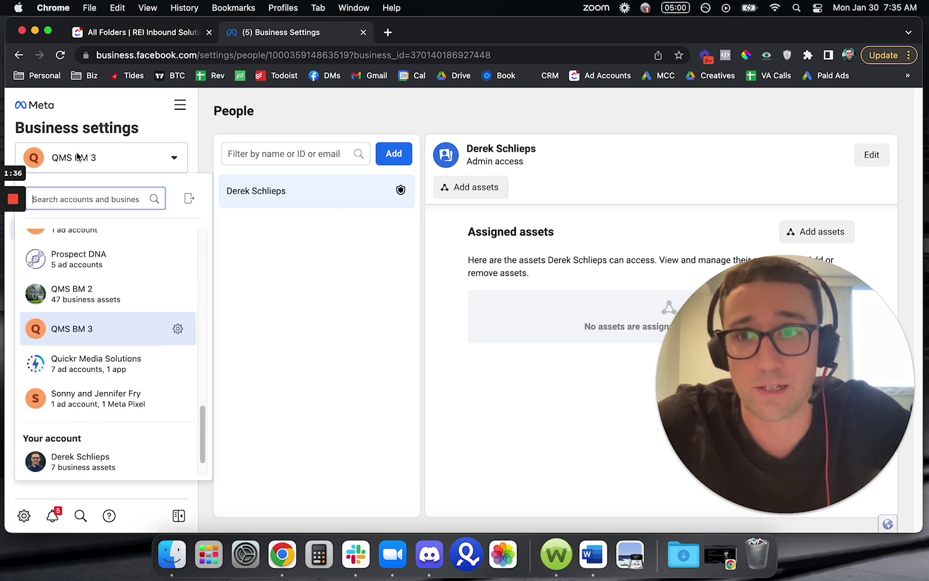
click(86, 157)
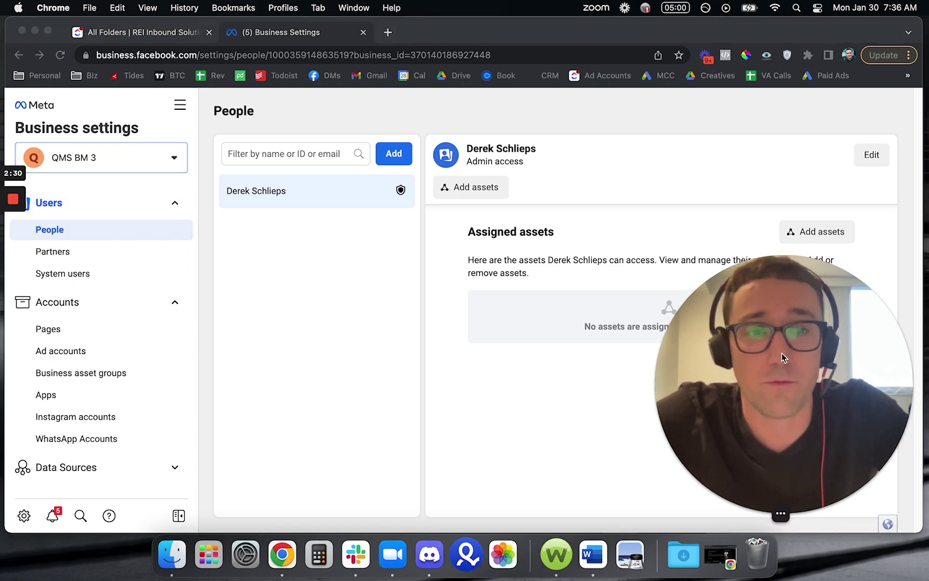
drag(830, 379, 755, 318)
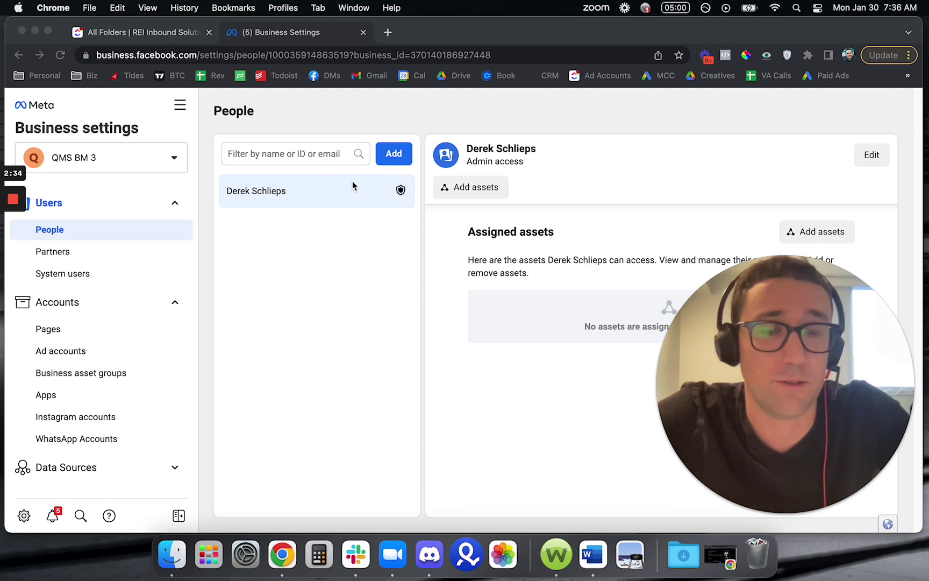
click(149, 205)
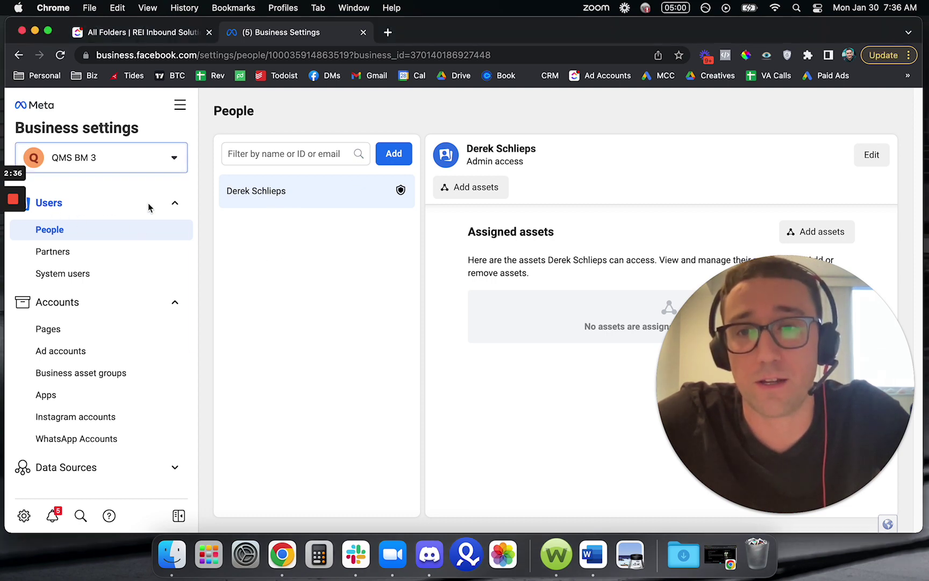
Look through the business settings sections from Users down to Setup guide, and check the listed person's admin status.
click(174, 205)
click(174, 206)
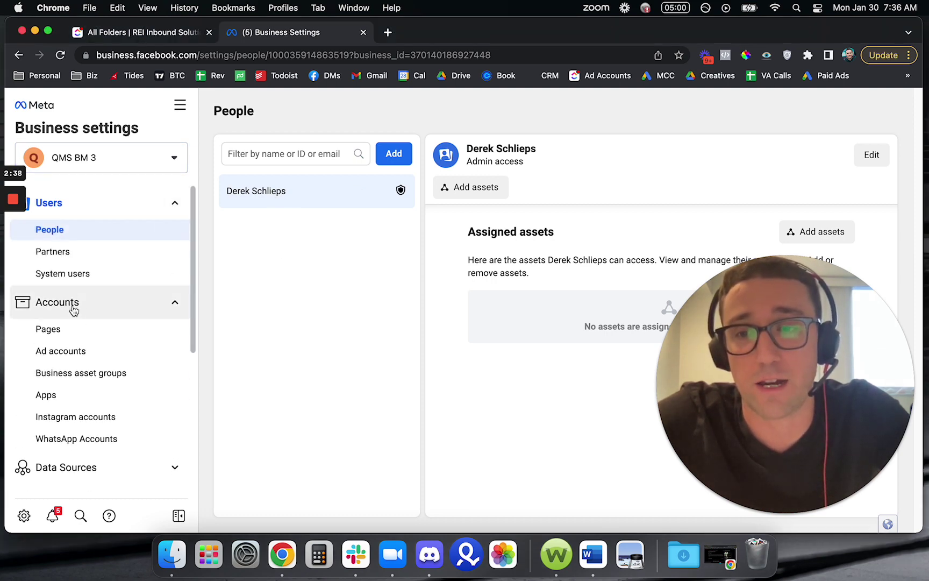
scroll(78, 323, down, 3)
scroll(78, 326, down, 4)
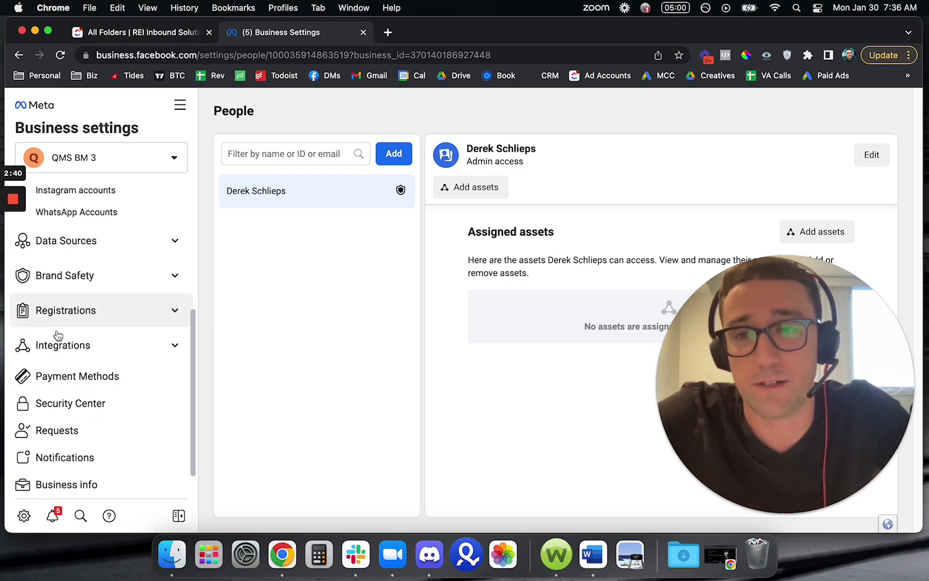
scroll(56, 338, down, 1)
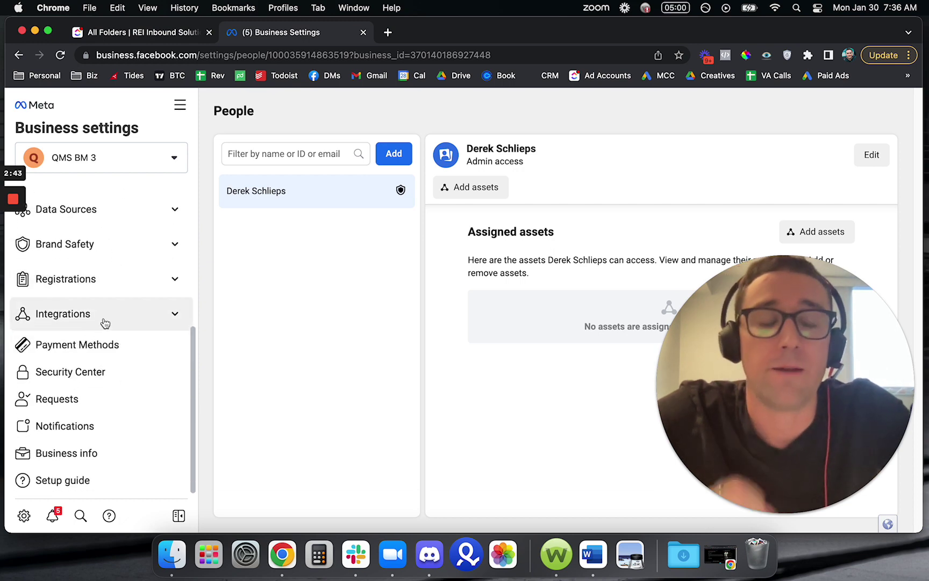
scroll(103, 329, up, 5)
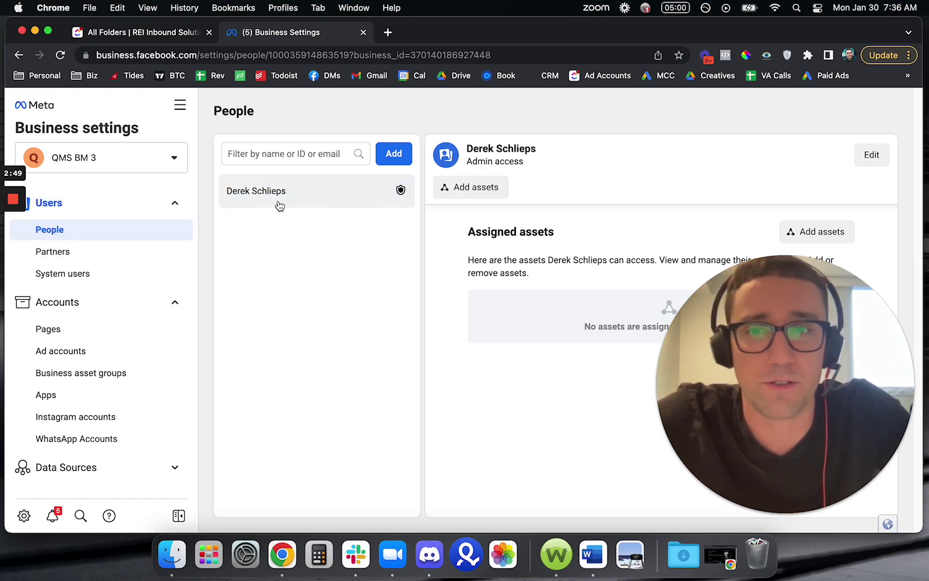
mouse_move(401, 192)
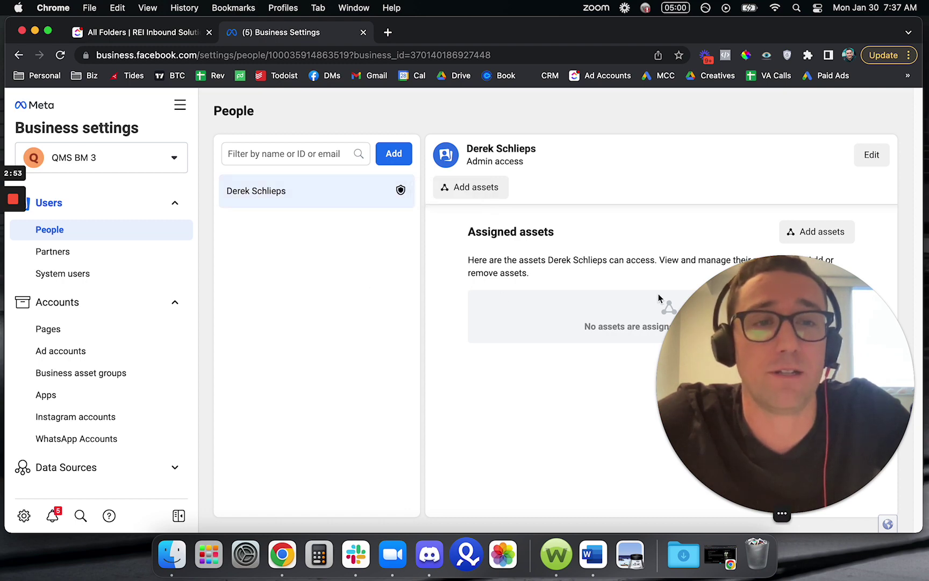
View the Partners settings of the QMS BM 3 business.
drag(658, 293, 464, 414)
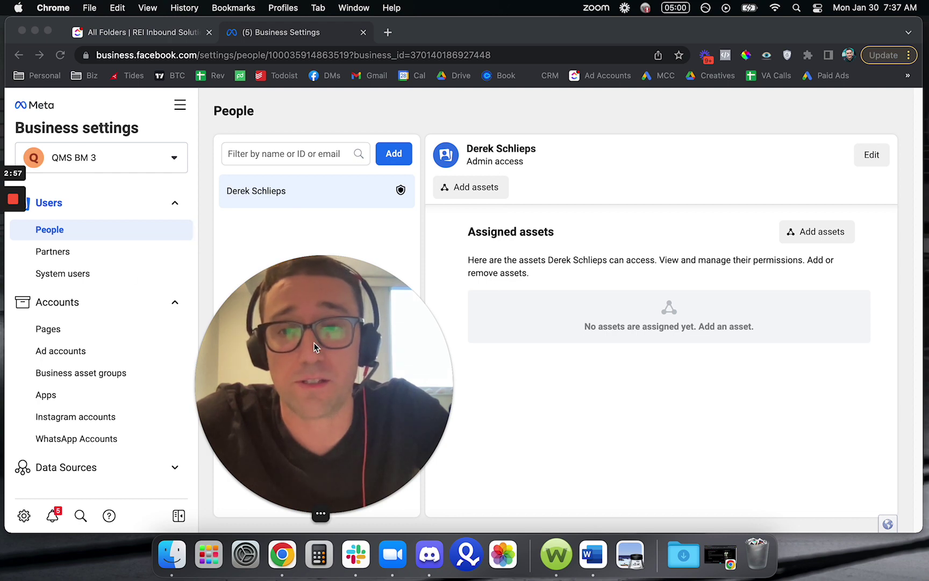
drag(367, 348, 828, 298)
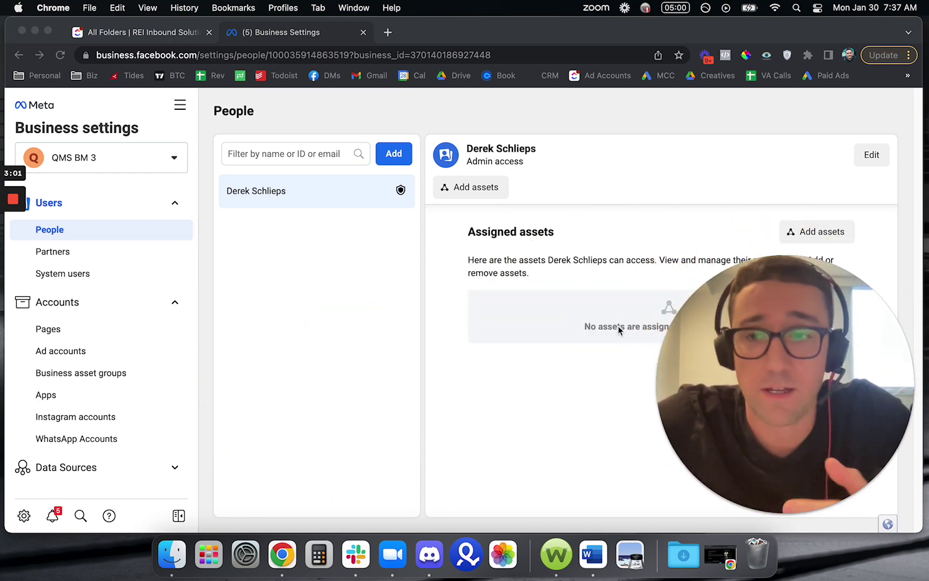
click(67, 252)
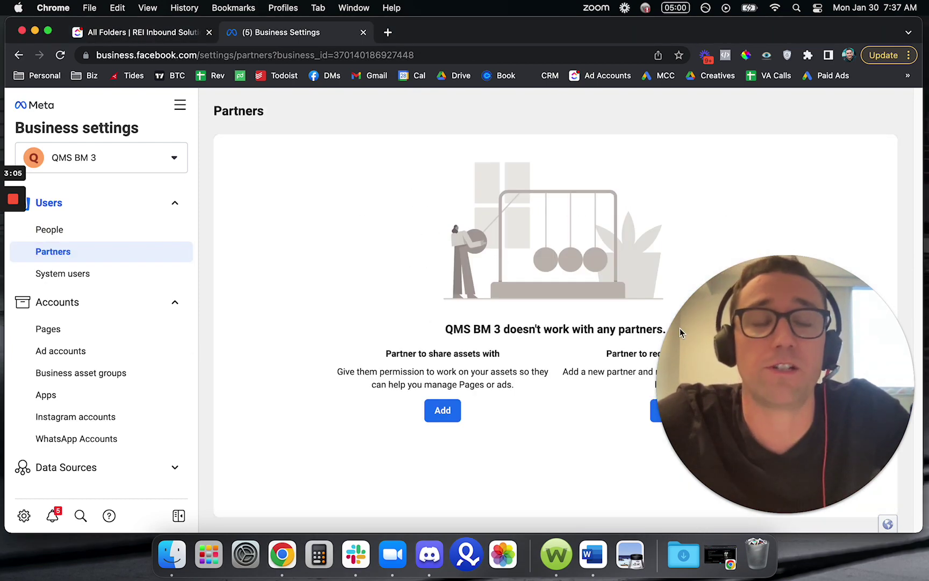
drag(785, 250, 724, 155)
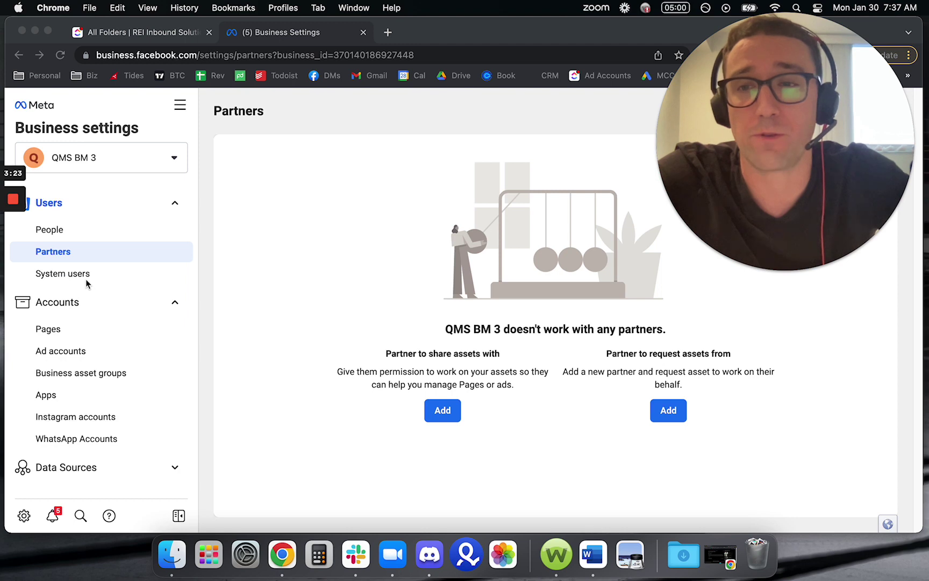
View the Pages and Ad accounts settings of the QMS BM 3 business.
click(50, 330)
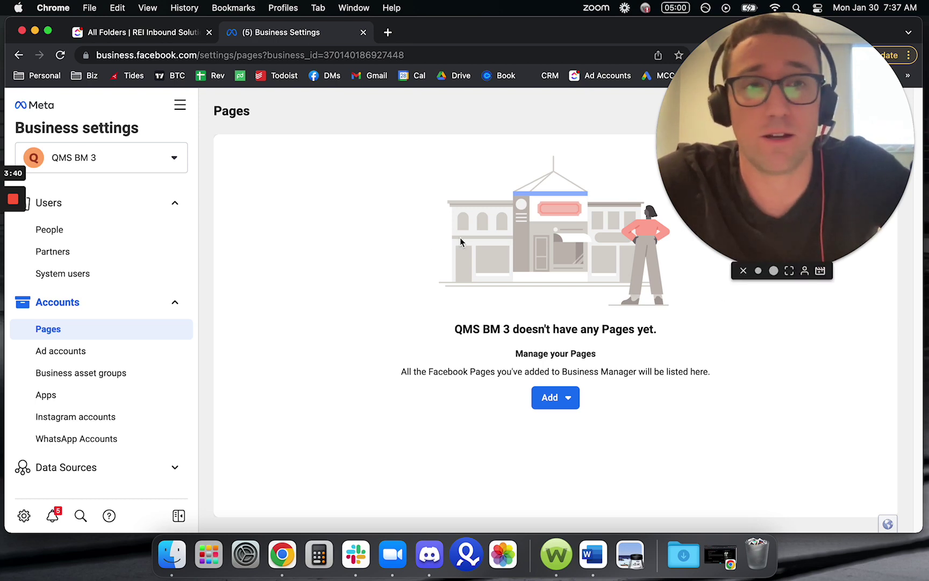
click(69, 352)
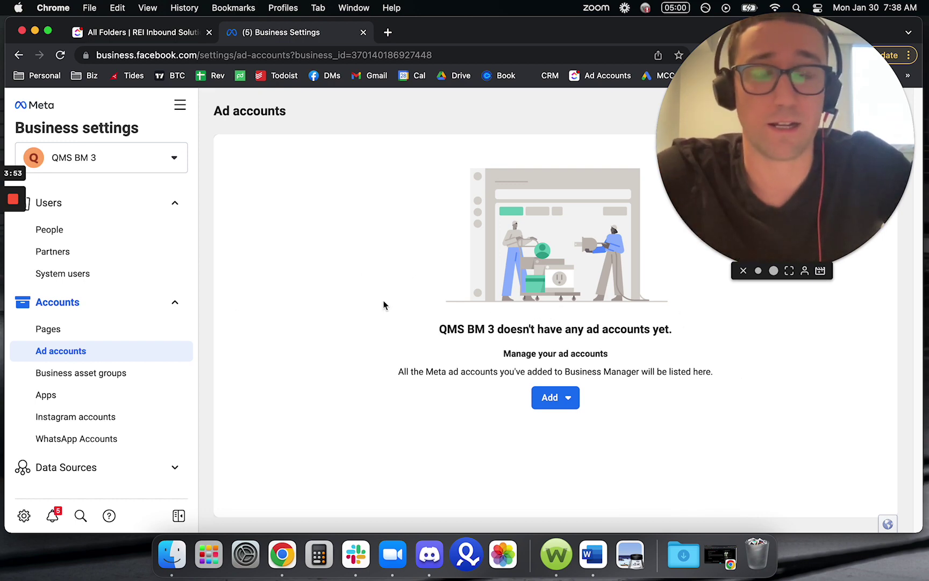
Expand the Data Sources section and view the business's Pixels settings.
scroll(123, 357, down, 1)
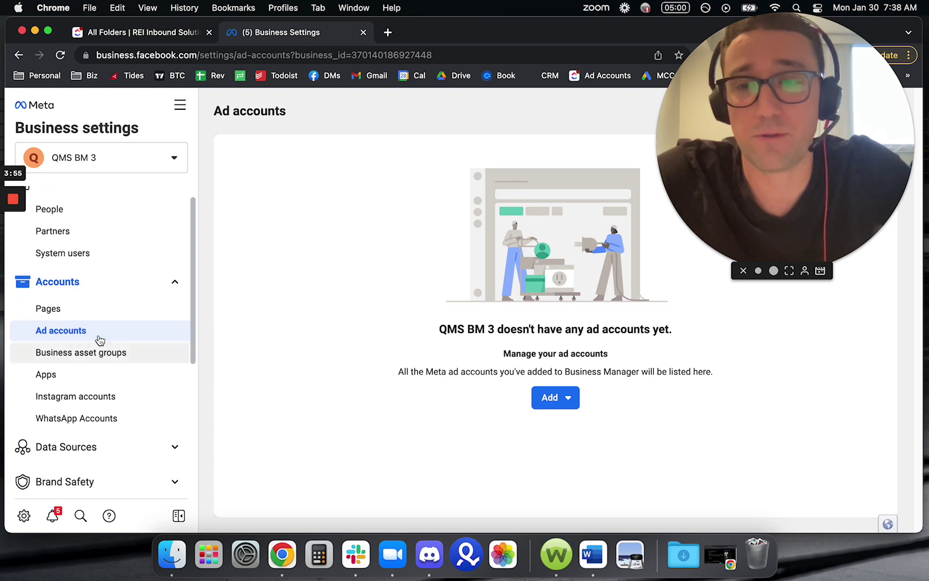
scroll(123, 390, down, 1)
click(86, 422)
scroll(107, 371, down, 4)
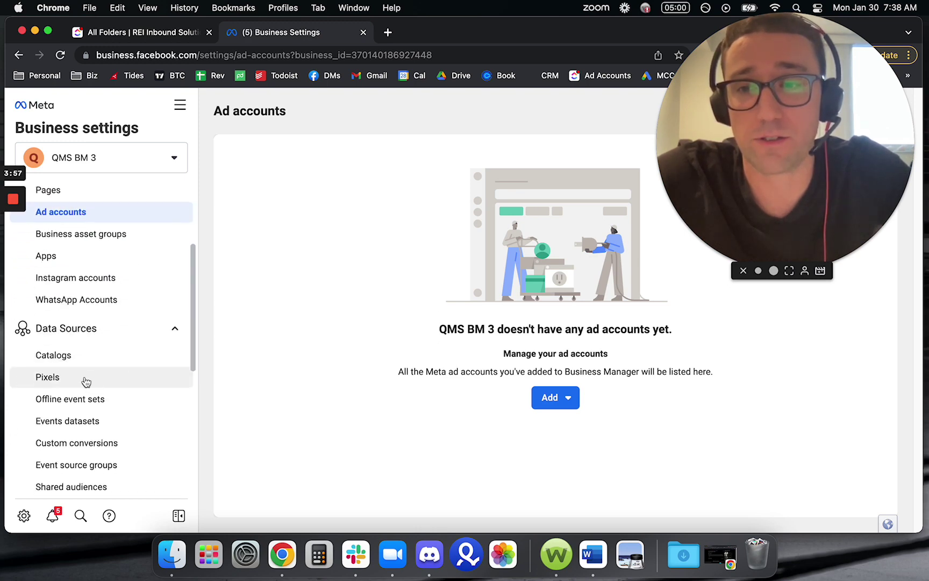
scroll(73, 398, down, 1)
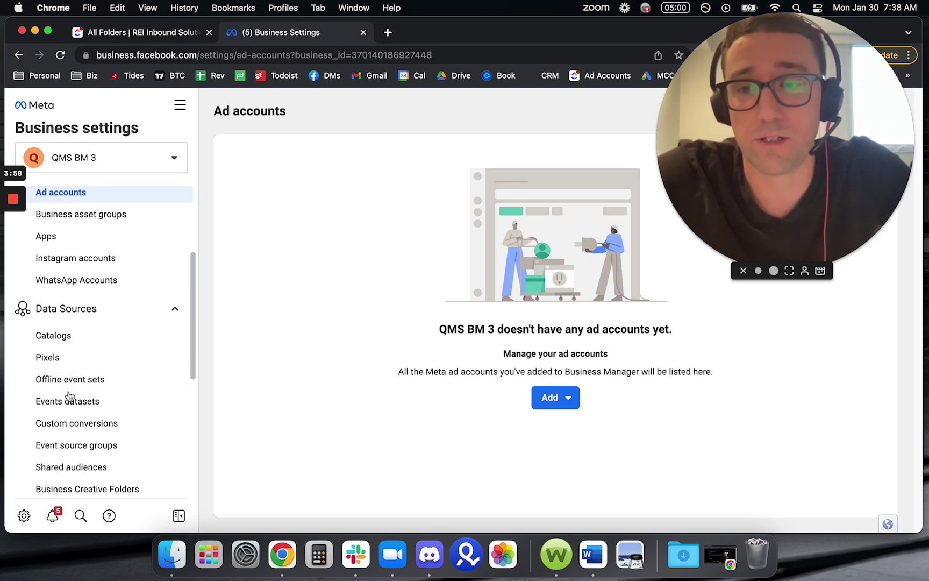
click(57, 361)
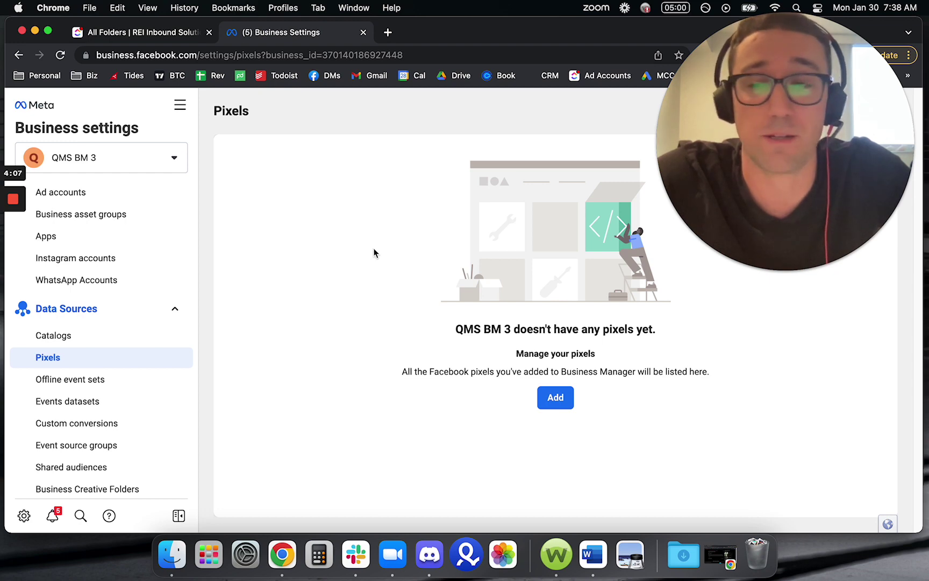
Expand the Brand Safety section and view the business's Domains settings.
scroll(114, 366, down, 5)
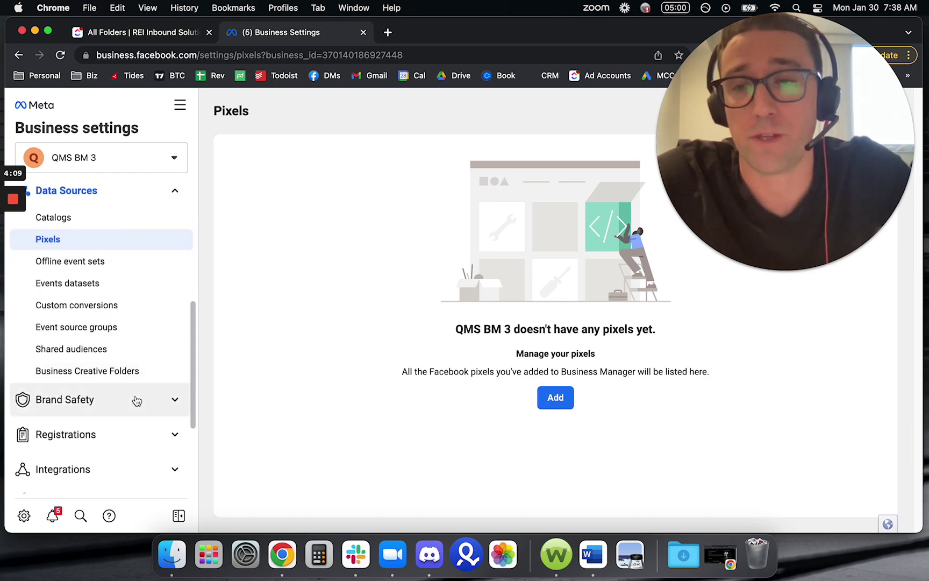
click(174, 399)
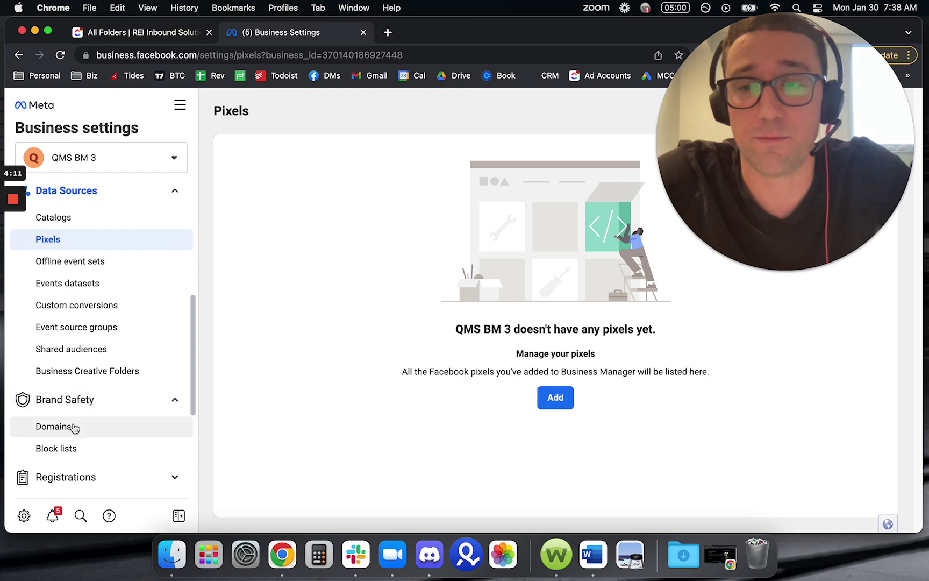
click(72, 427)
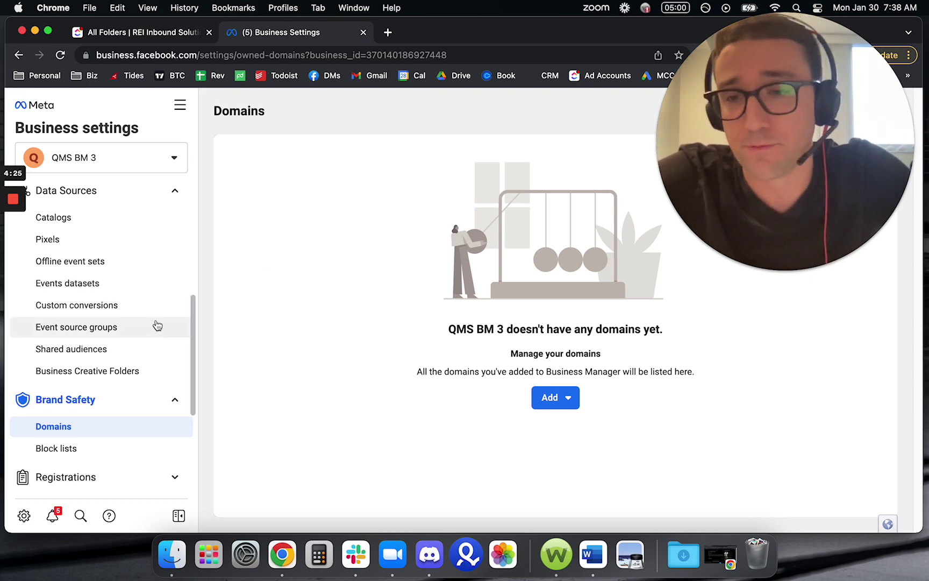
Open the Security Center of the QMS BM 3 business.
scroll(129, 331, down, 3)
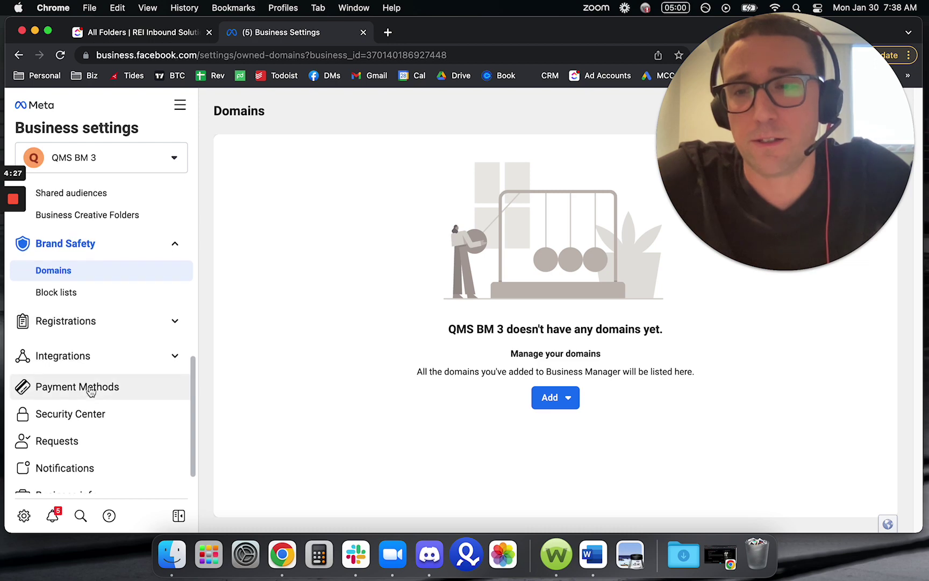
scroll(81, 386, down, 1)
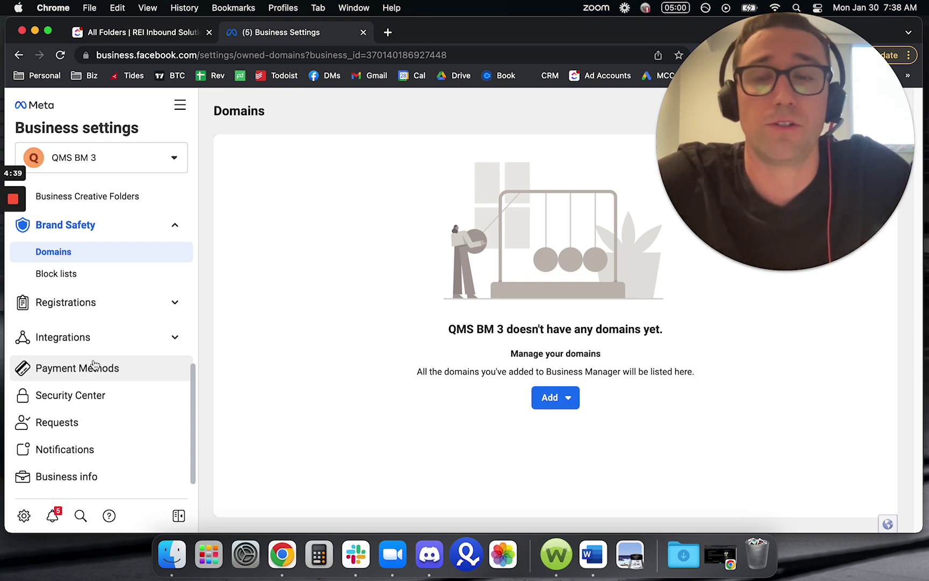
click(82, 395)
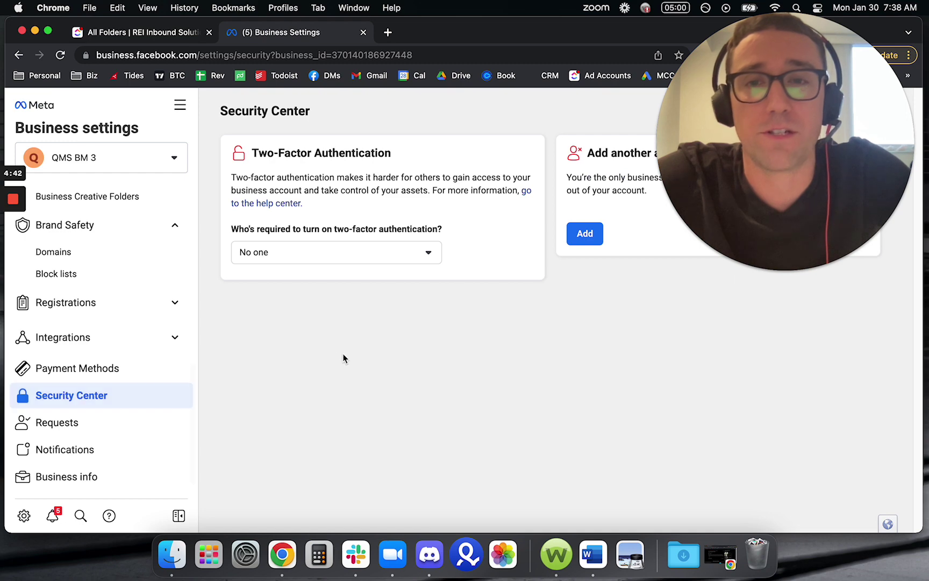
drag(799, 116, 819, 362)
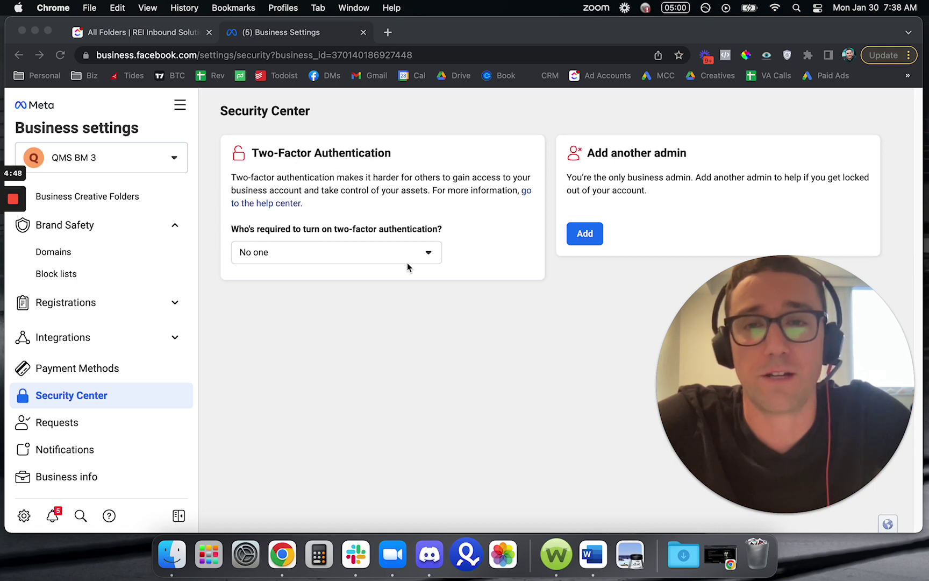
Review the choices for who is required to turn on two-factor authentication without changing the selection.
click(432, 254)
click(429, 255)
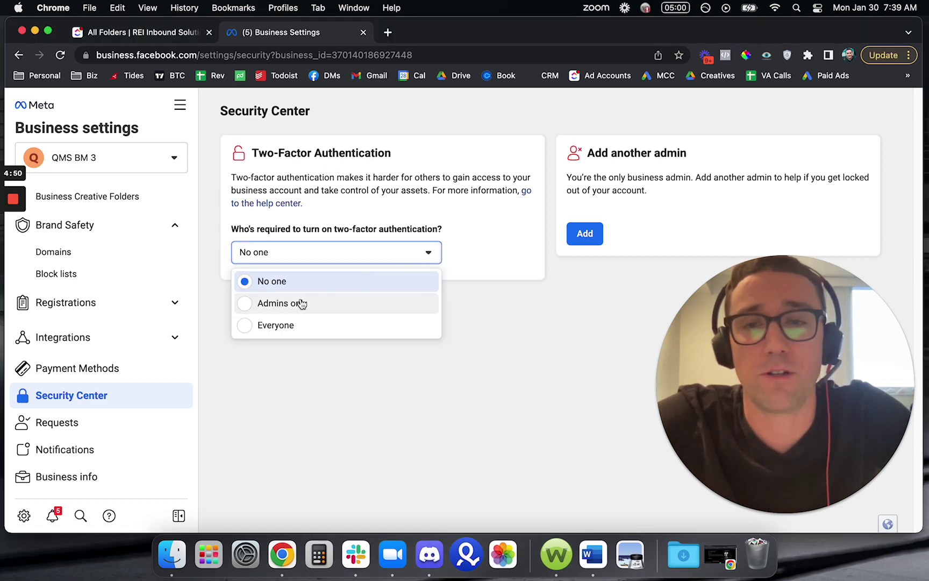
click(542, 316)
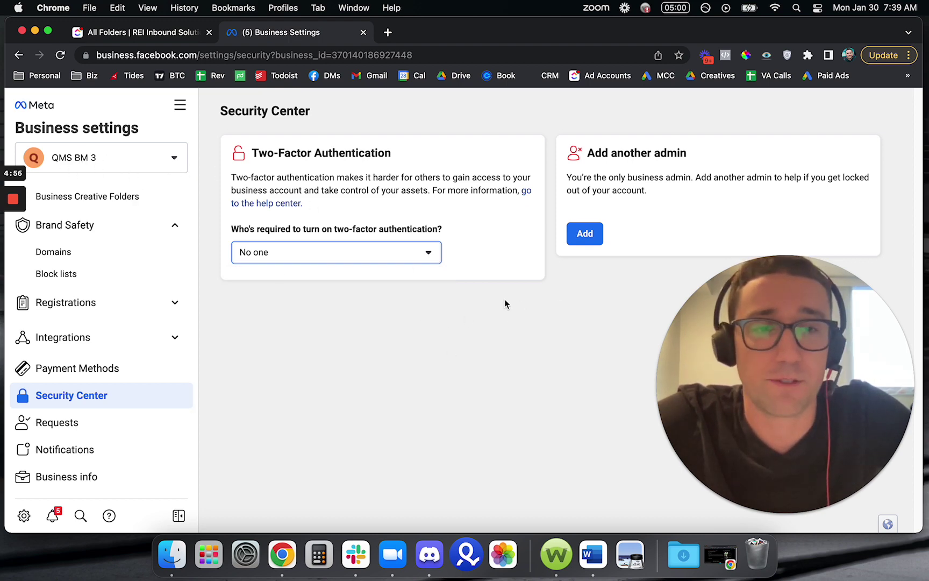
click(389, 333)
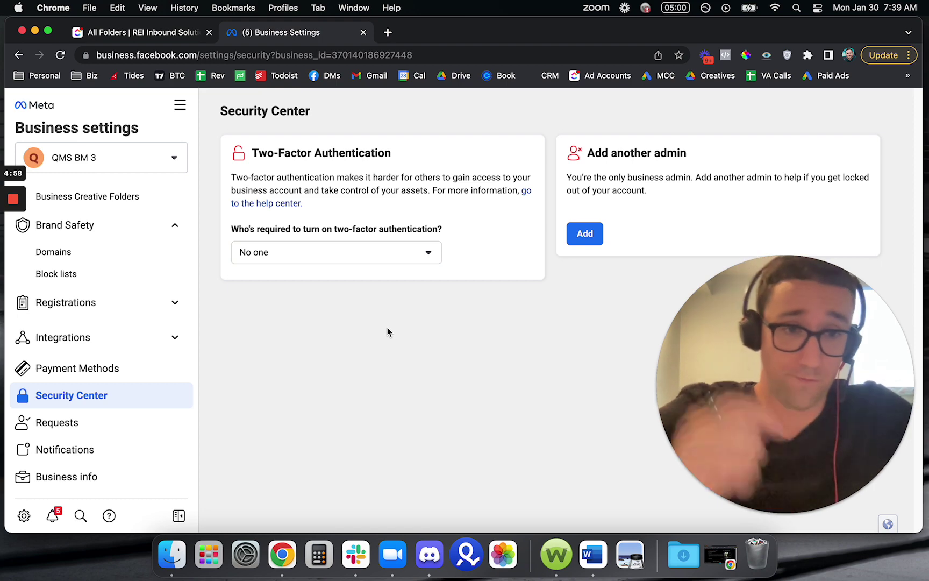
click(428, 253)
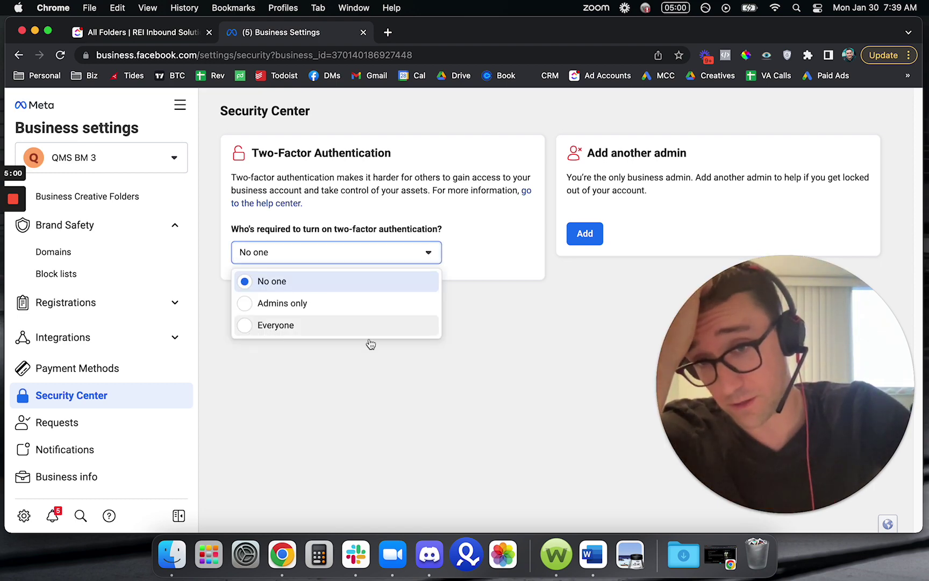
click(514, 334)
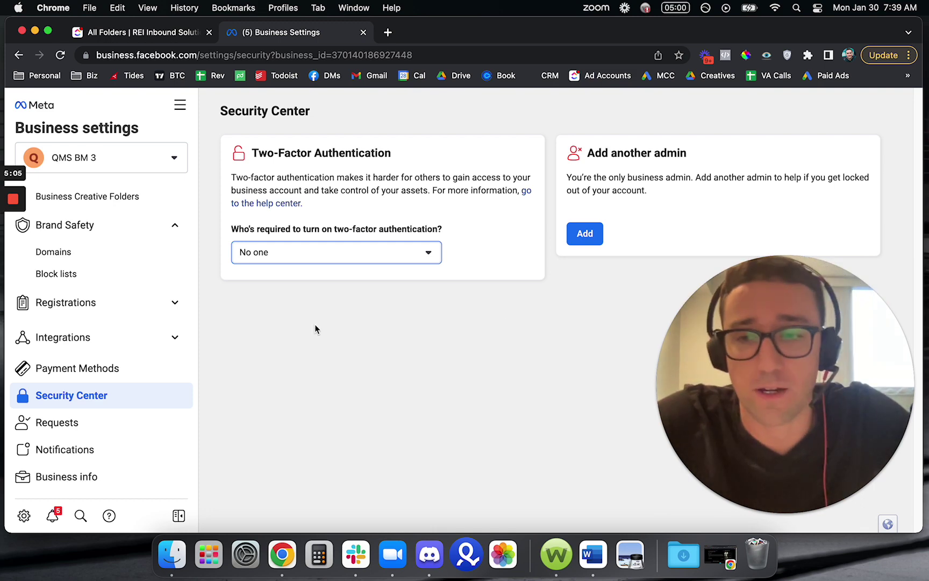
View the business's received requests and open its Business info page.
scroll(69, 433, down, 1)
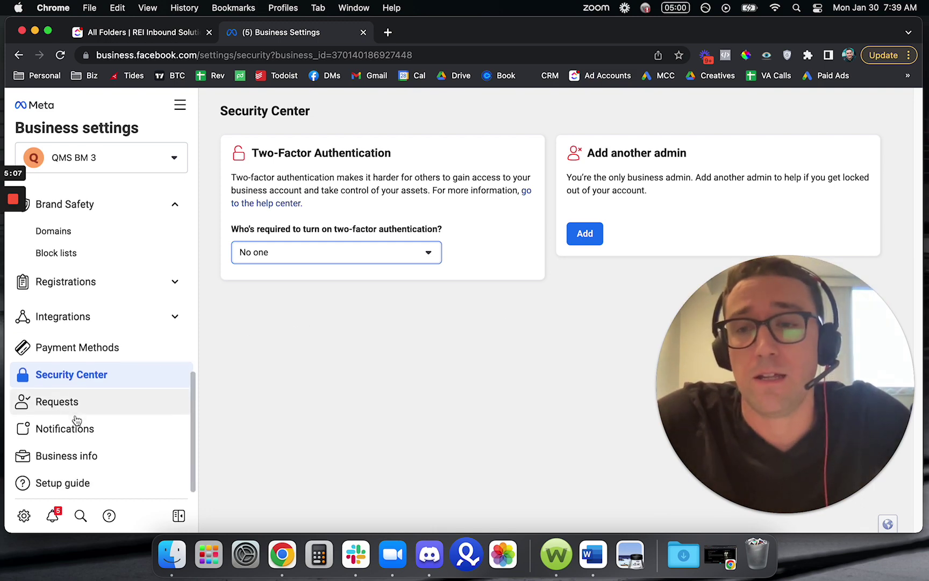
click(75, 410)
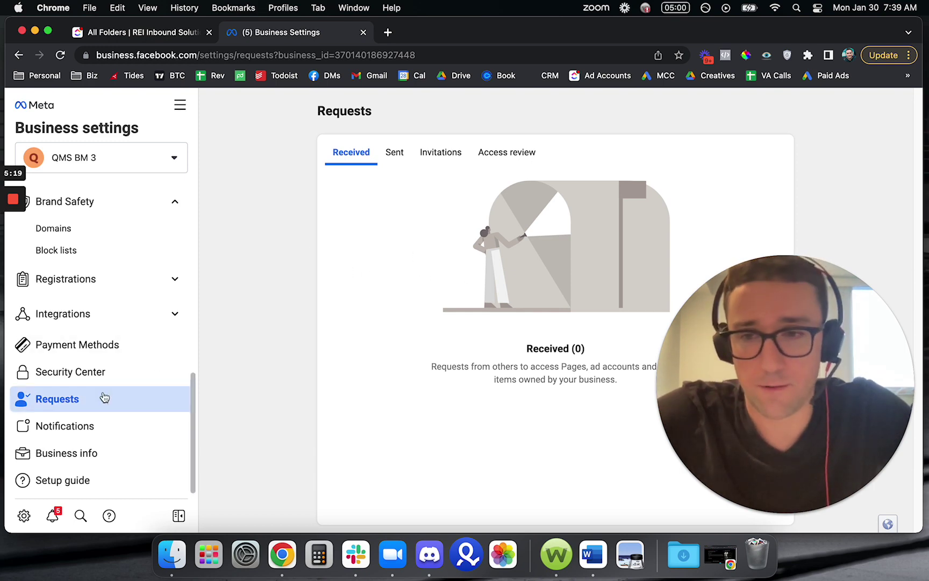
click(71, 456)
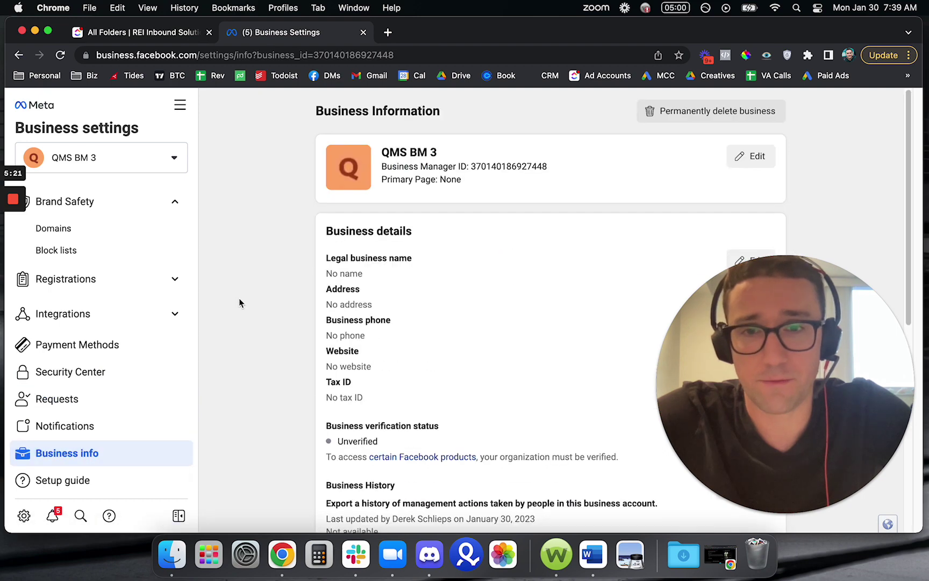
drag(785, 390, 830, 226)
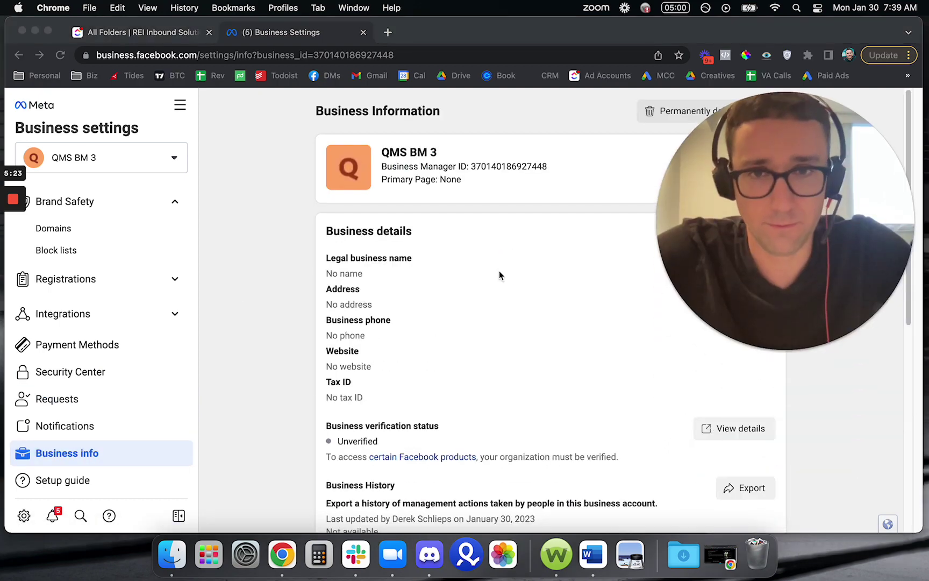
Examine the Business Manager ID and the Primary Page entry of QMS BM 3.
click(482, 166)
drag(473, 166, 548, 168)
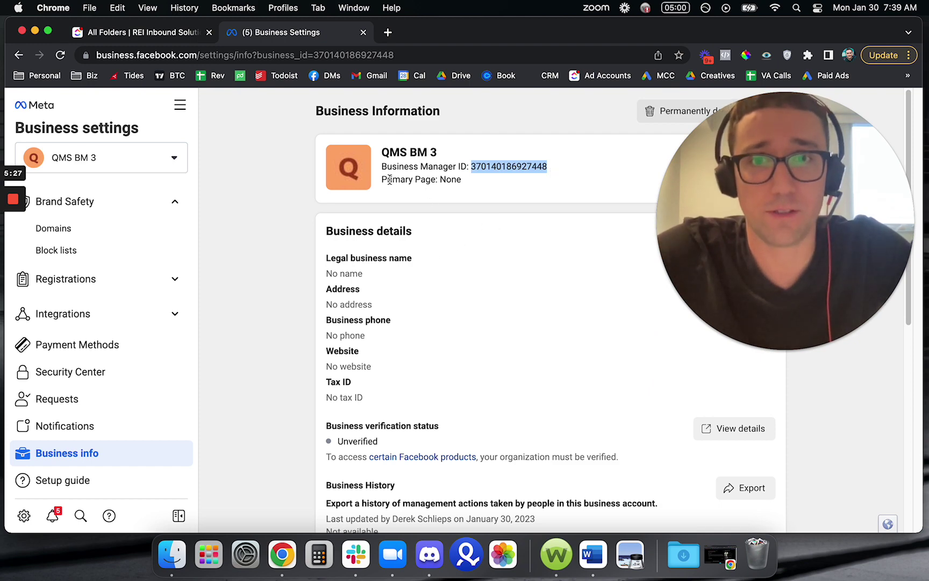
drag(383, 179, 435, 184)
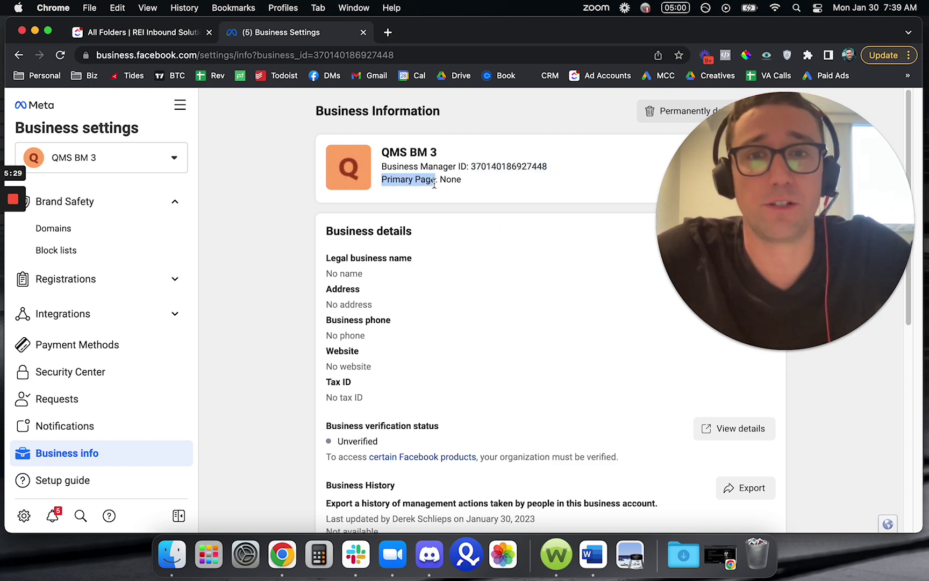
double_click(448, 179)
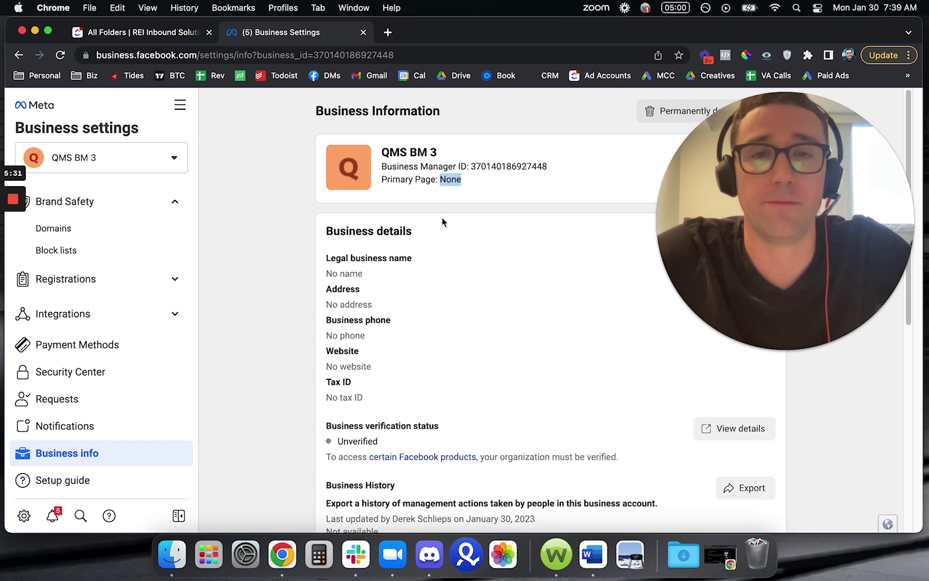
click(442, 218)
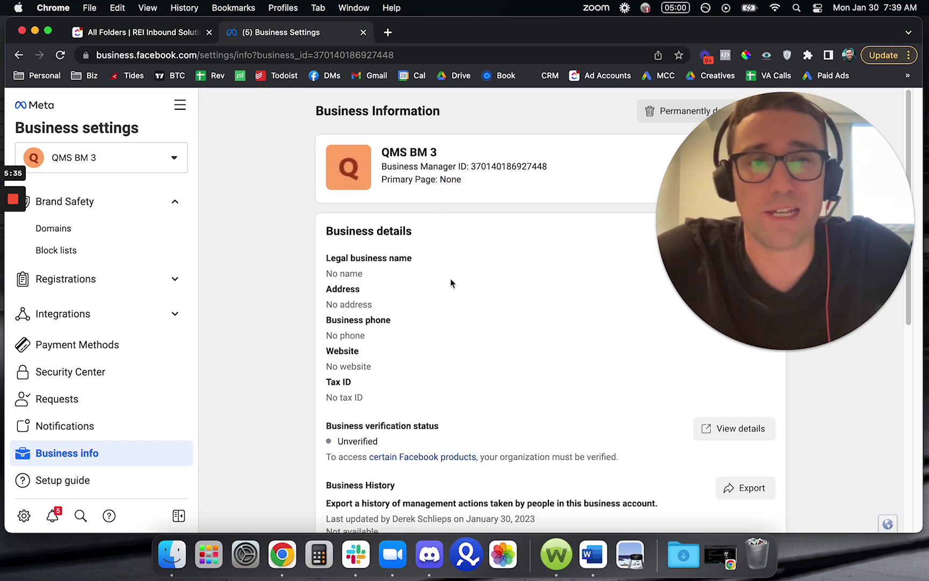
Examine the legal business name, address, business phone and website entries in the Business details.
scroll(484, 280, down, 1)
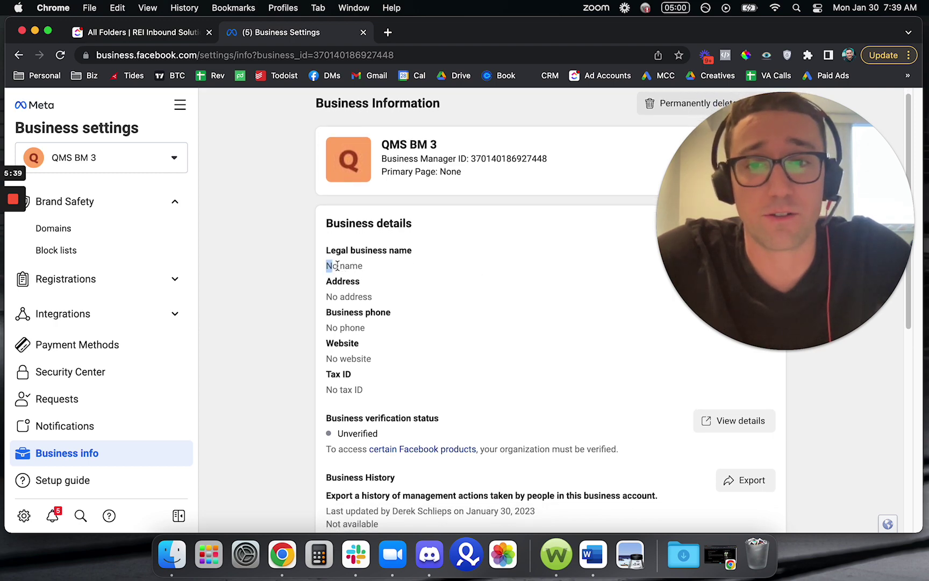
click(392, 267)
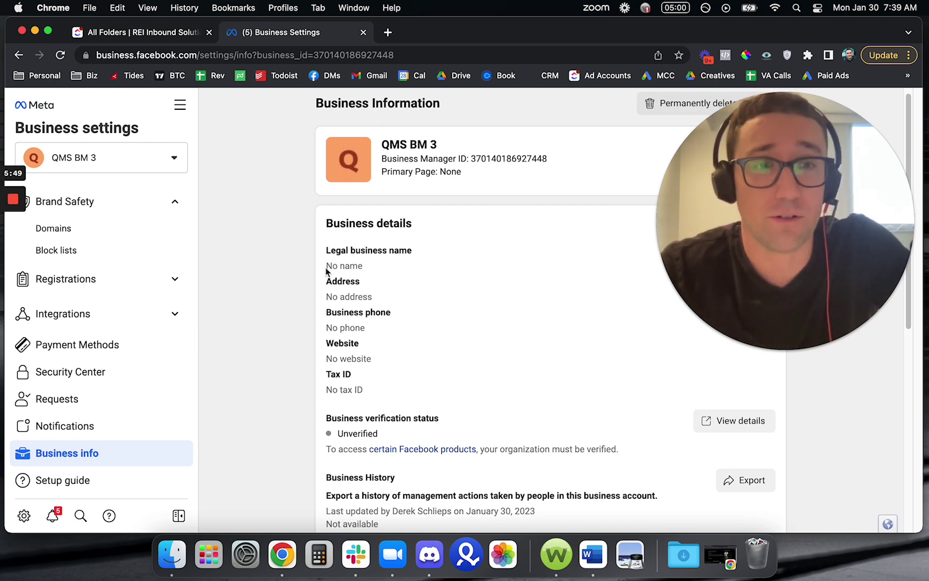
triple_click(375, 272)
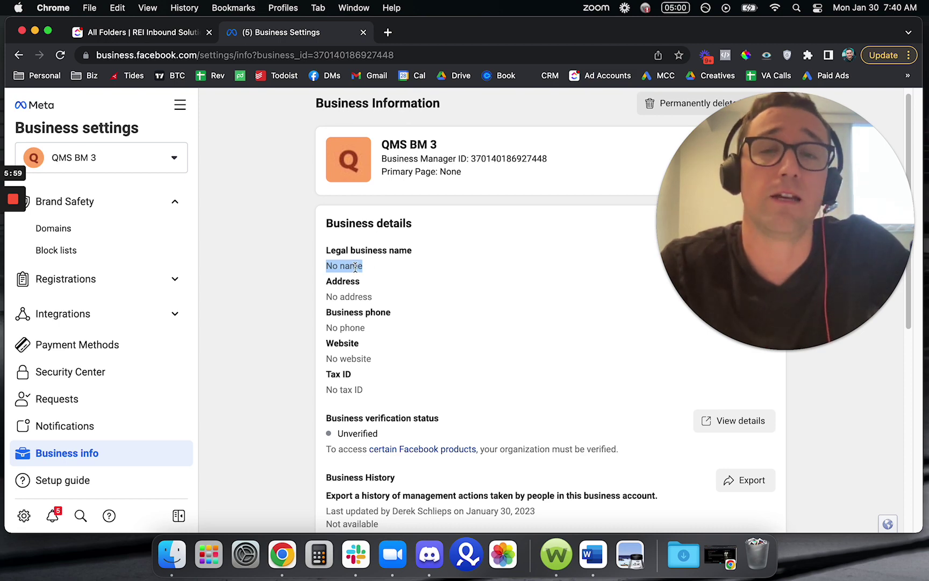
click(355, 267)
click(333, 267)
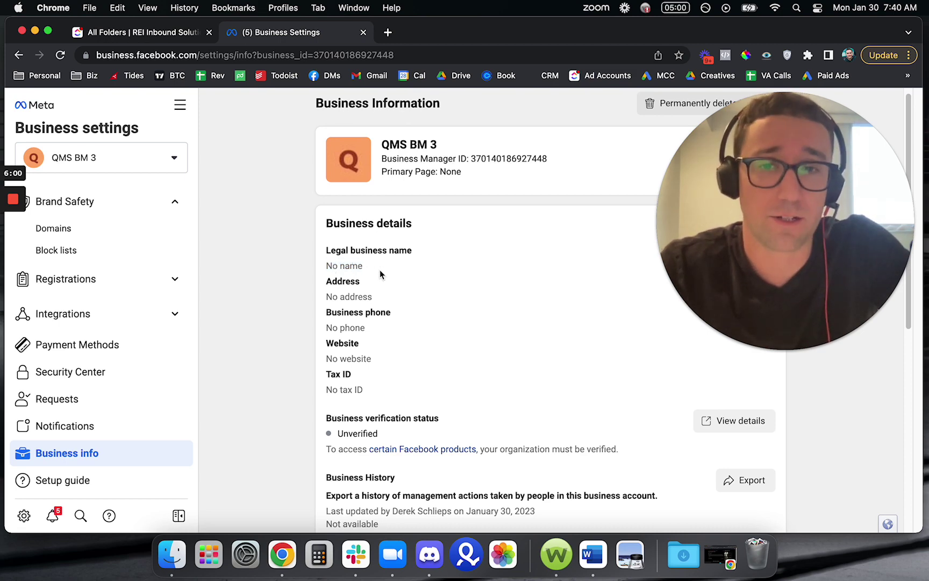
triple_click(372, 272)
click(341, 298)
drag(326, 297, 423, 301)
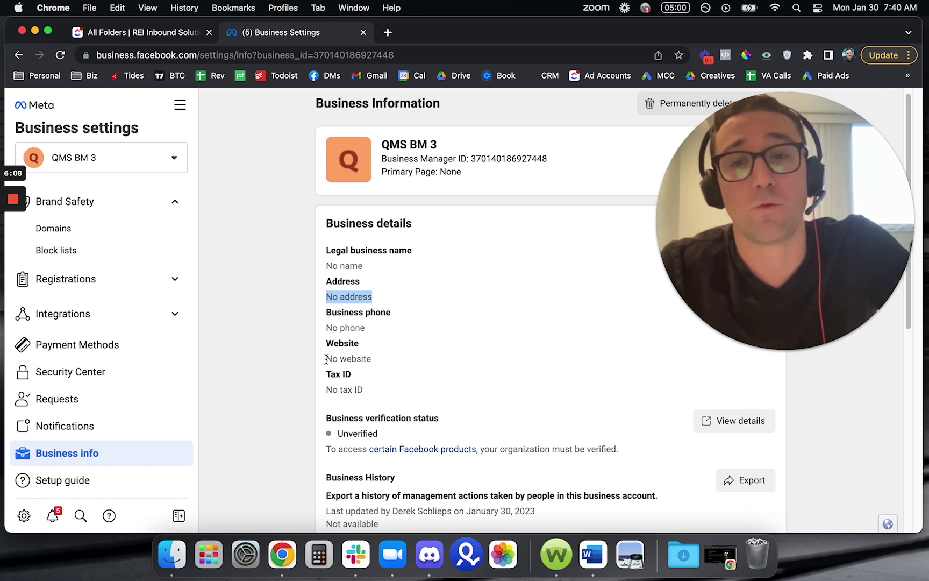
drag(326, 358, 389, 366)
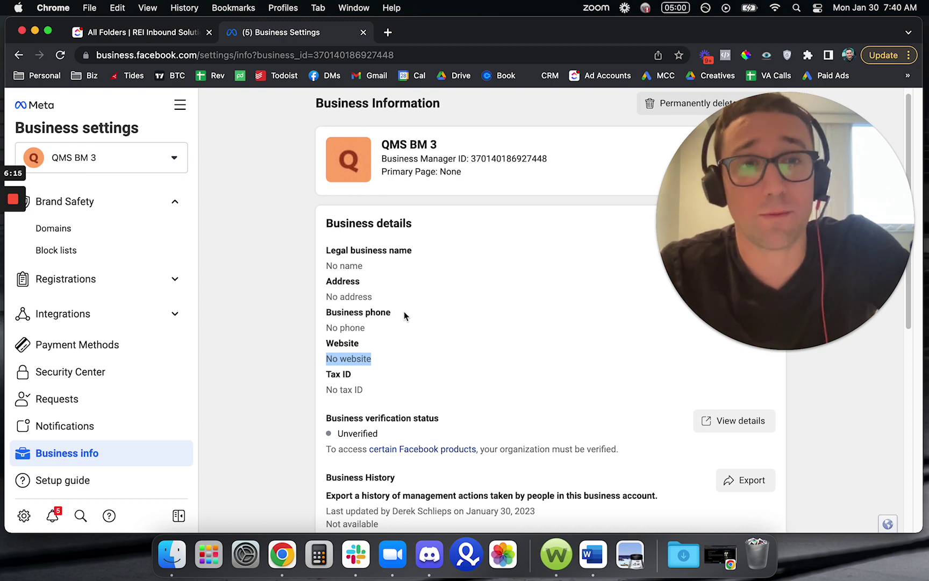
drag(326, 265, 409, 326)
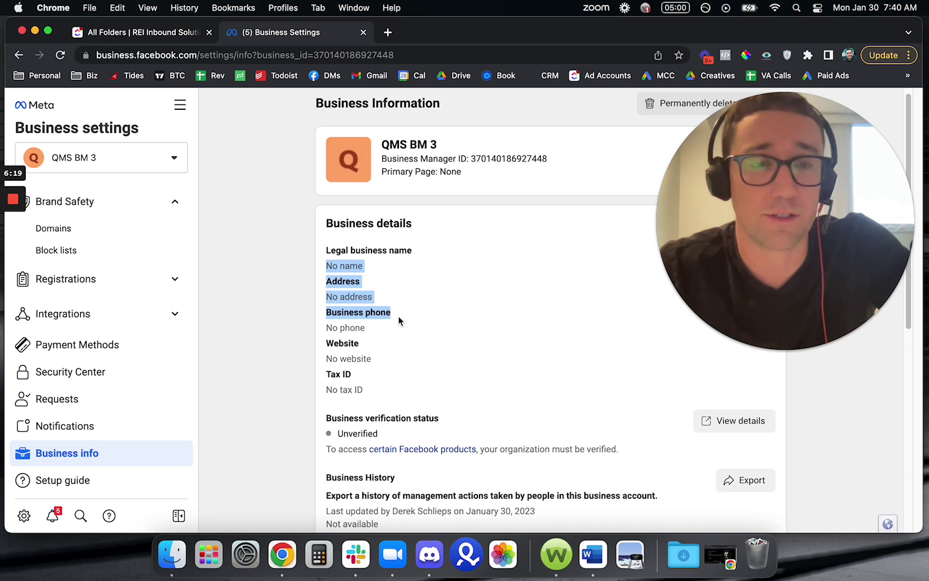
click(399, 320)
Examine the business verification status and the Ad Account Creation Limit in the Business details.
scroll(399, 318, down, 2)
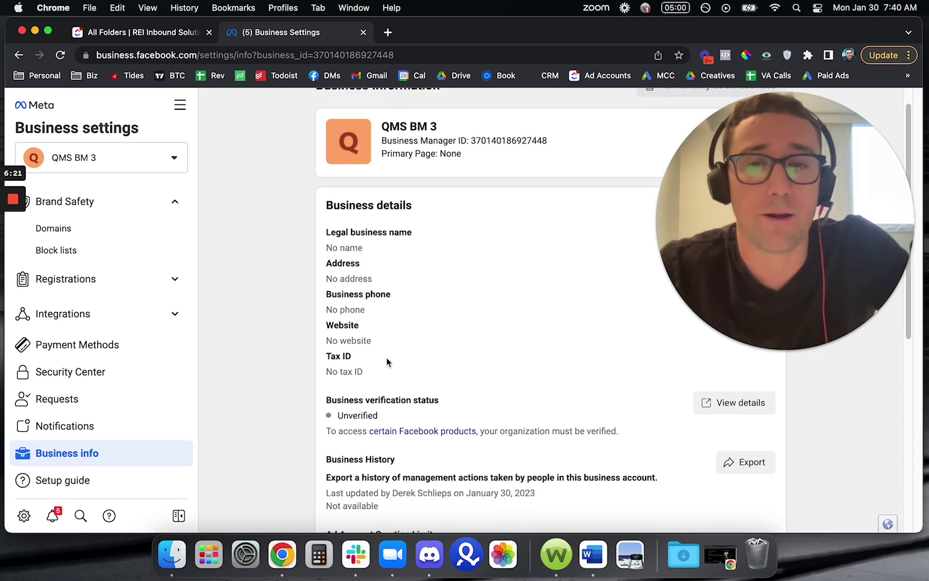
scroll(443, 318, down, 2)
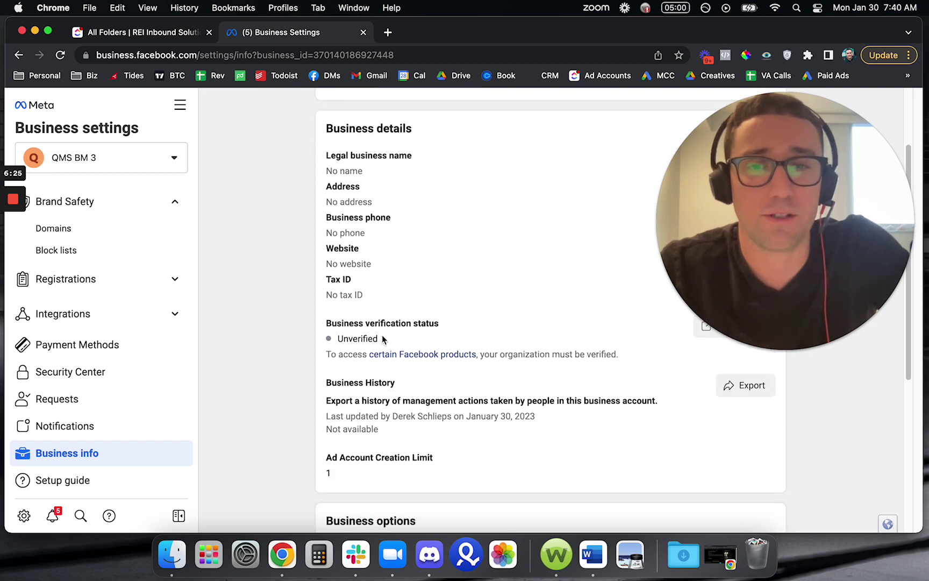
drag(384, 339, 329, 344)
scroll(476, 283, up, 1)
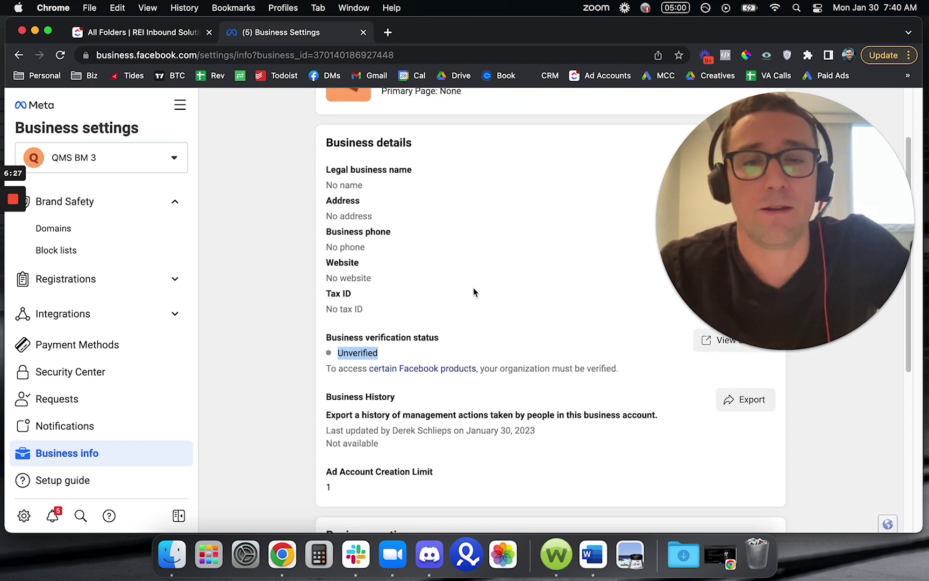
scroll(473, 291, down, 2)
mouse_move(319, 447)
mouse_down()
mouse_move(326, 428)
mouse_move(332, 452)
mouse_up()
click(372, 455)
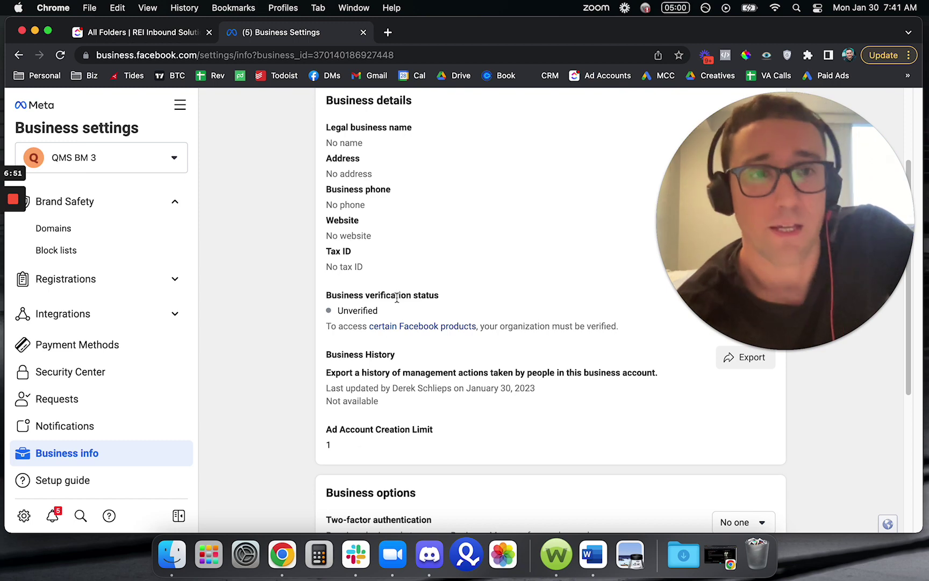
Review the two-factor authentication choices in the Business options without changing the selection.
scroll(398, 290, down, 5)
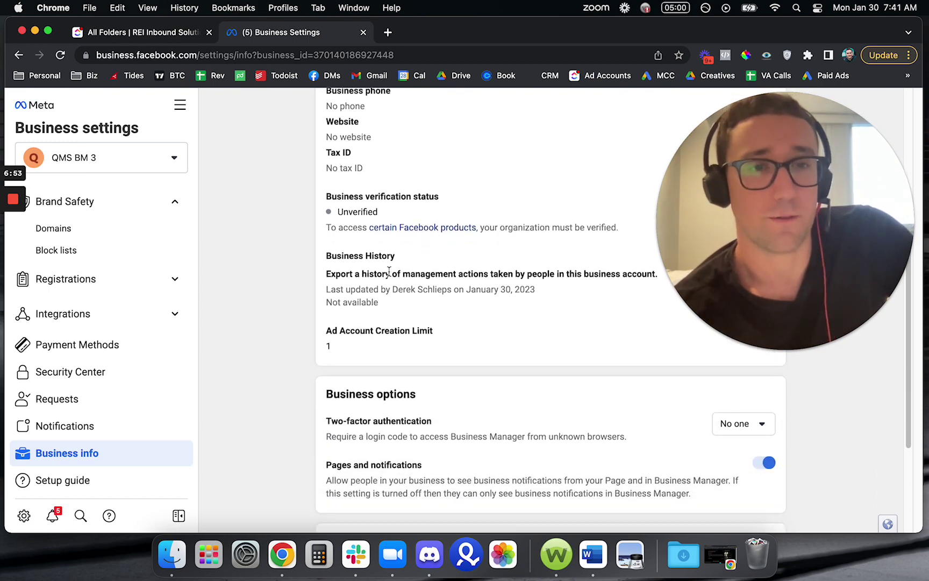
scroll(411, 256, down, 1)
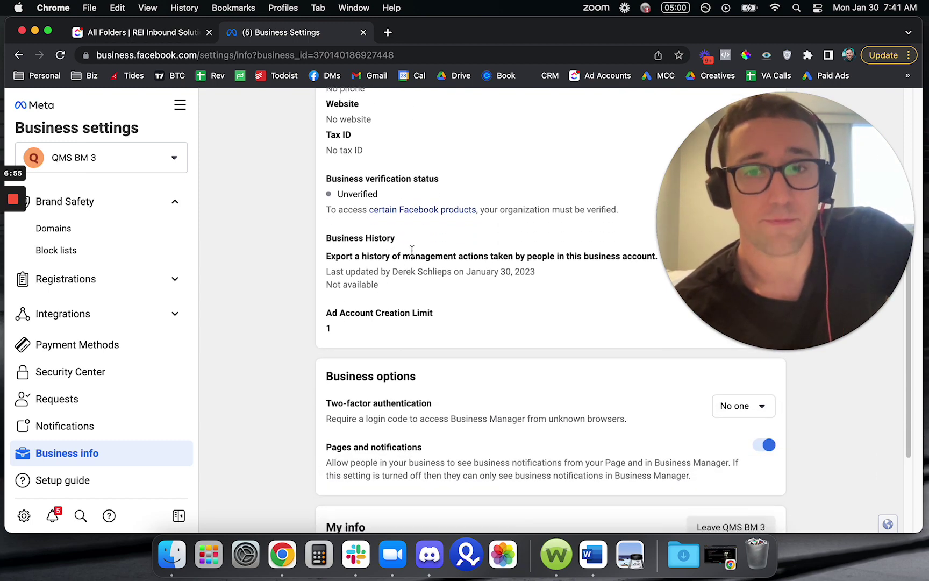
scroll(412, 250, down, 1)
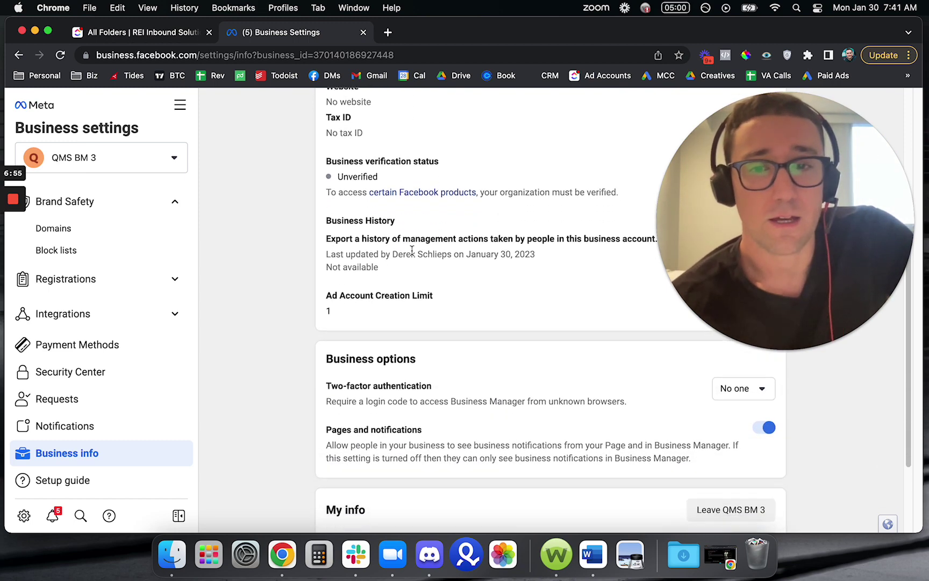
click(745, 395)
click(687, 378)
scroll(575, 411, down, 1)
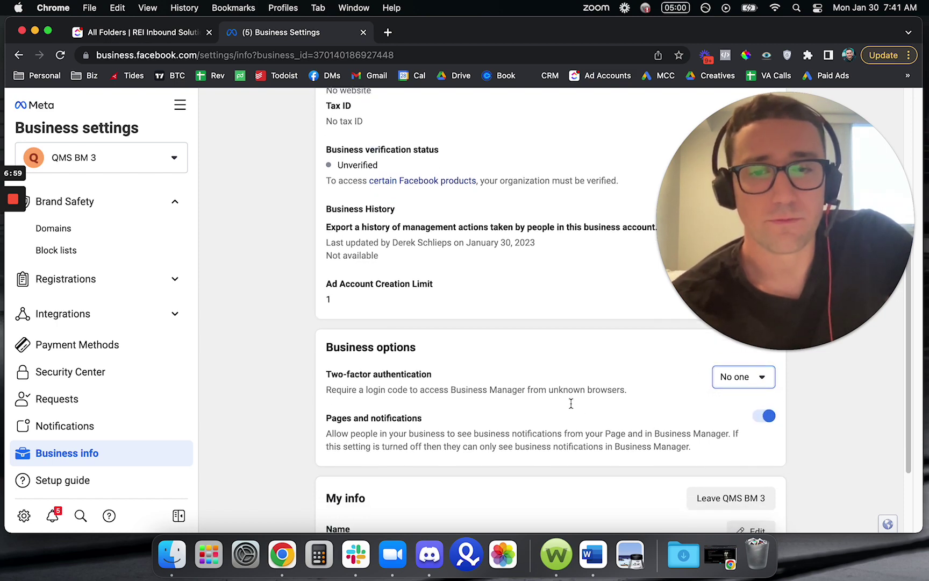
View the editable name and email fields under My info and leave editing without saving.
scroll(523, 398, down, 5)
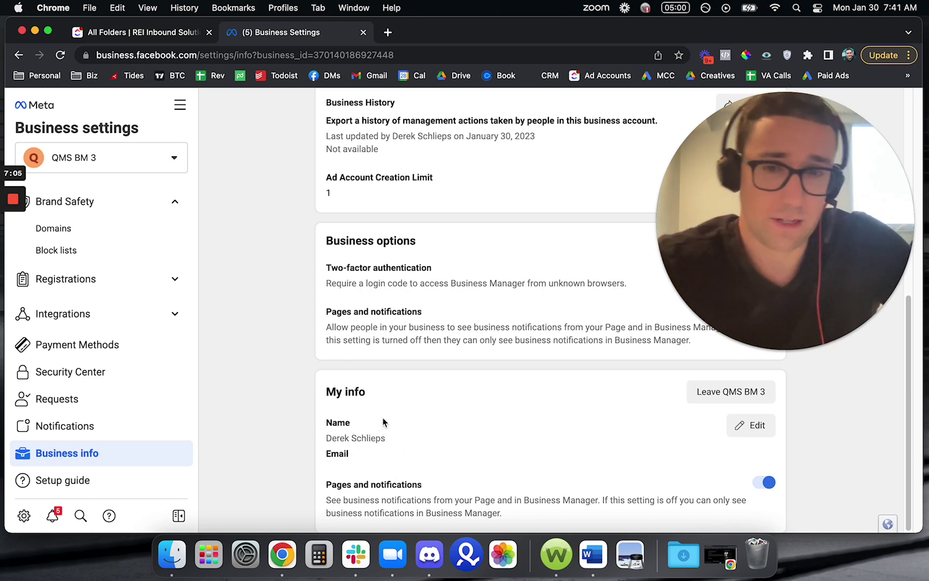
click(747, 426)
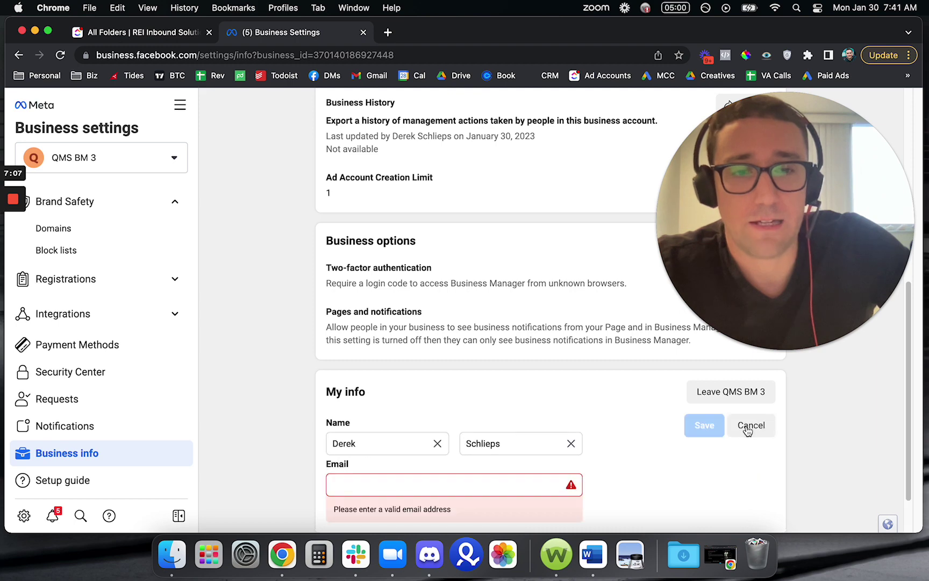
scroll(484, 438, down, 2)
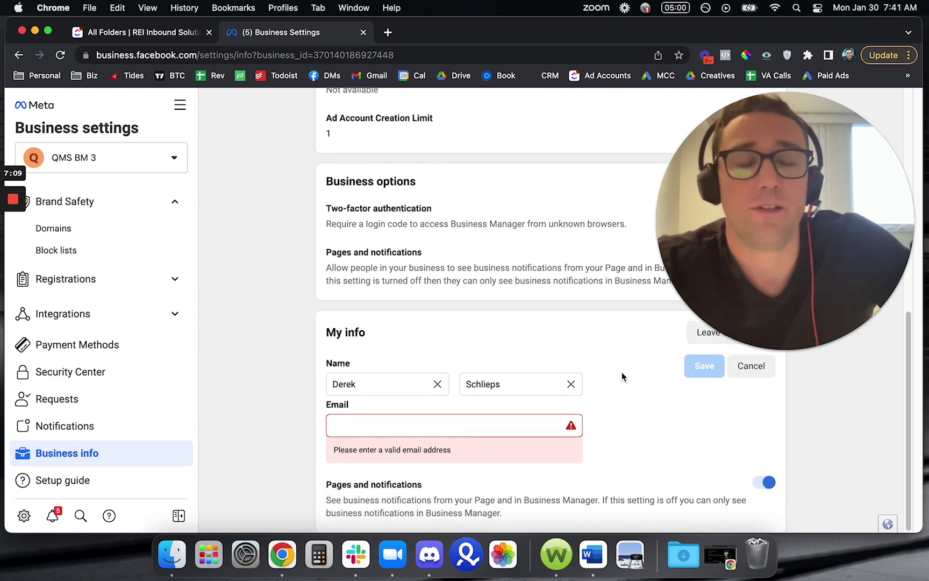
click(741, 373)
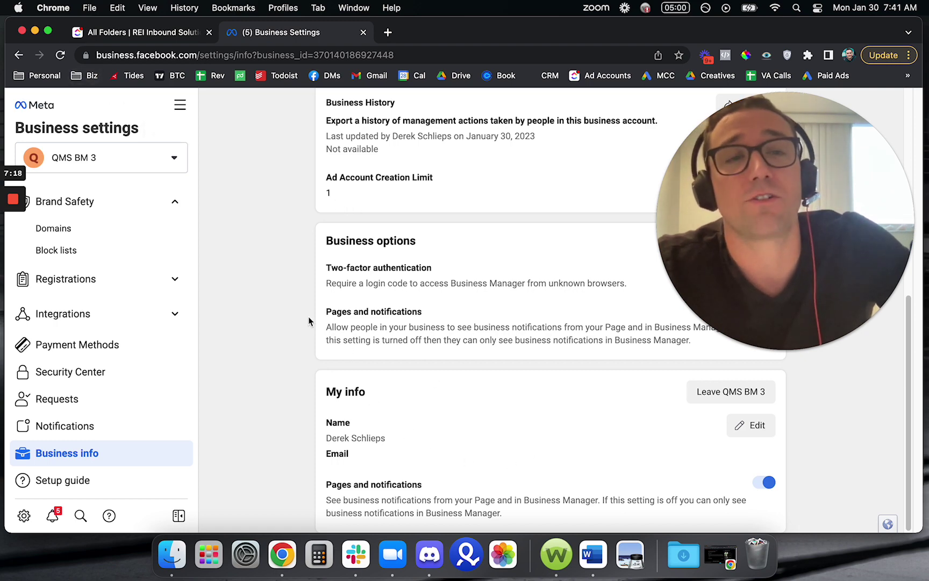
Recheck the business verification status and the Email entry under My info.
scroll(261, 348, up, 10)
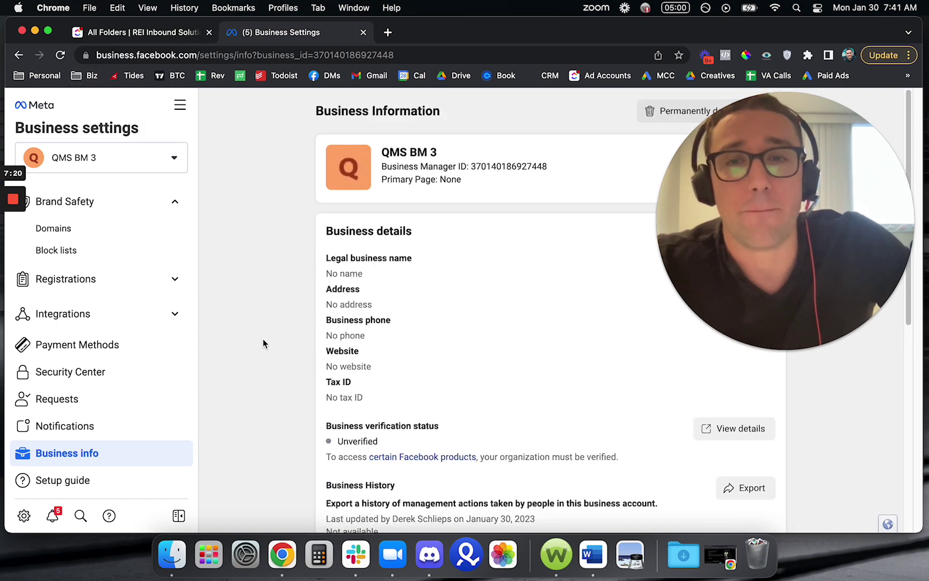
drag(326, 423, 458, 426)
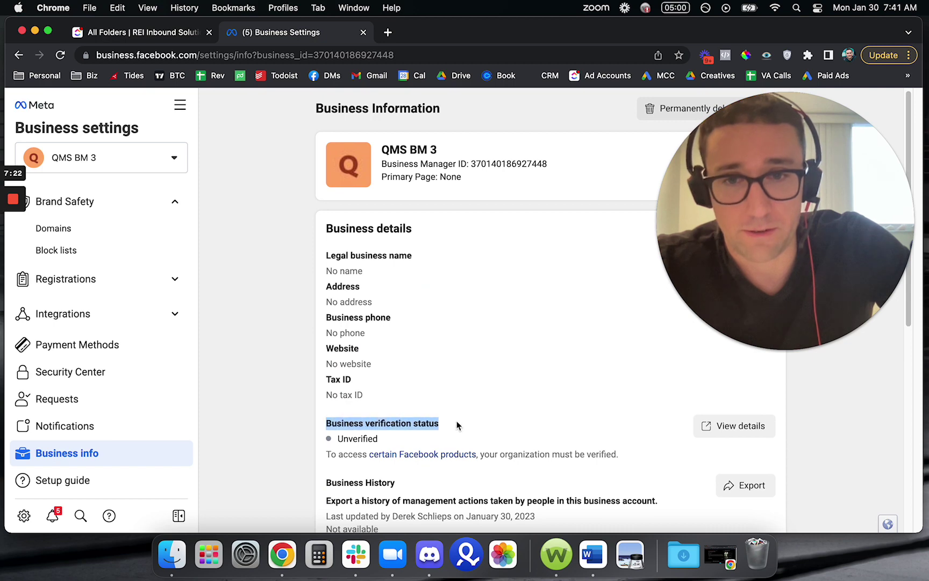
scroll(266, 301, down, 10)
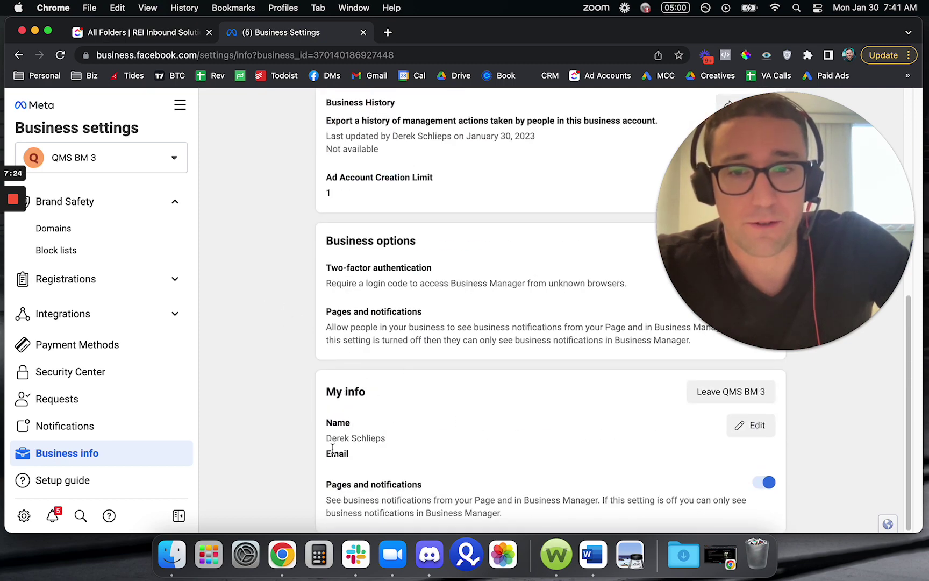
double_click(332, 452)
click(251, 305)
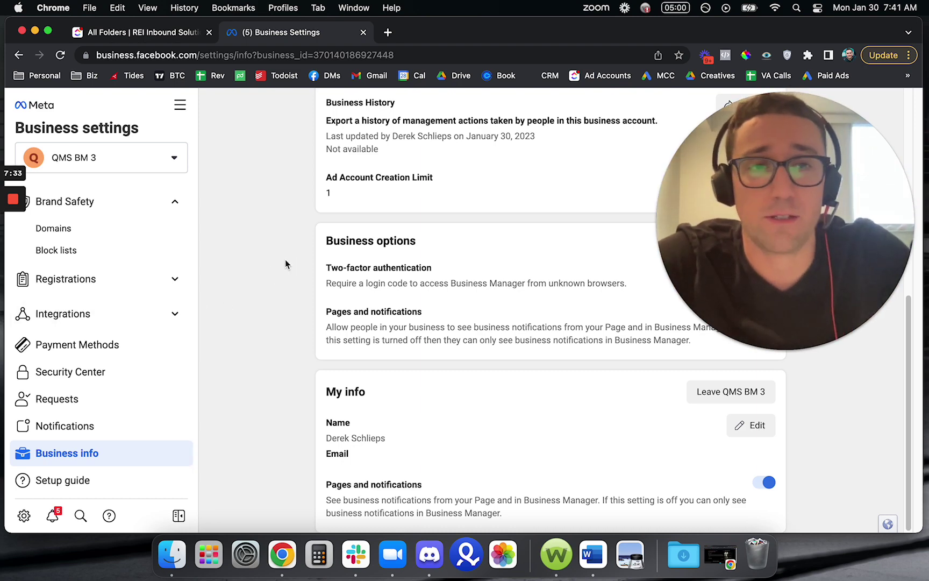
Revisit the business's People, Pages and Ad accounts settings.
scroll(92, 297, up, 10)
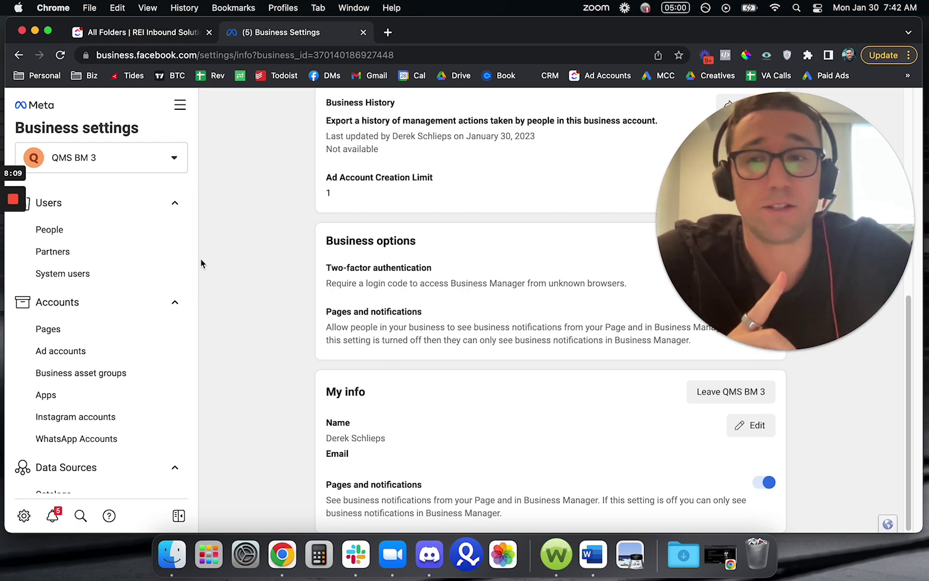
click(65, 236)
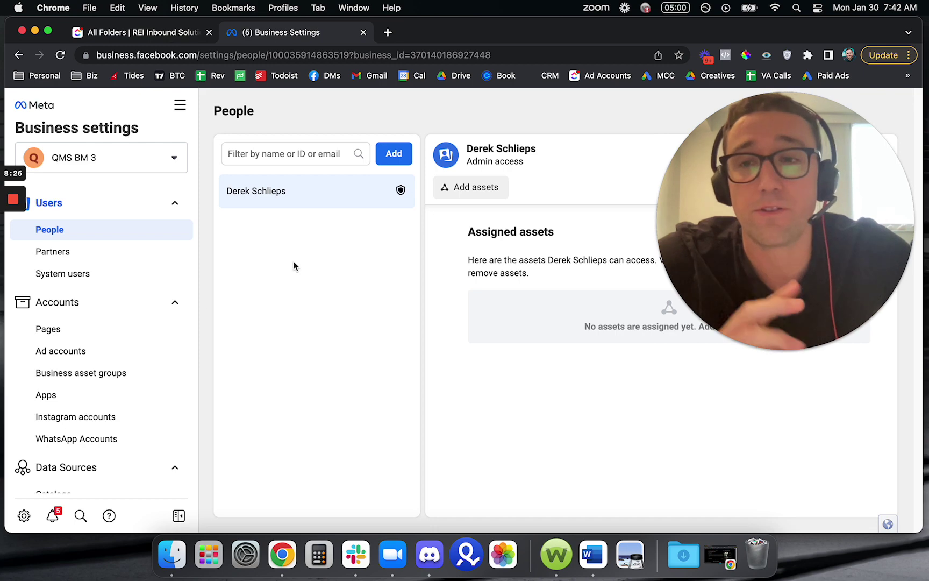
click(56, 335)
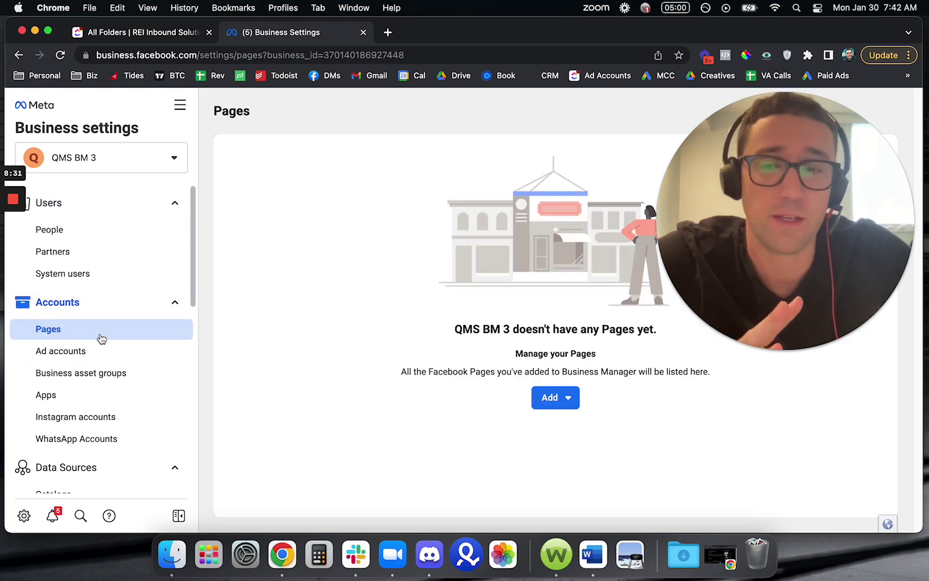
click(73, 353)
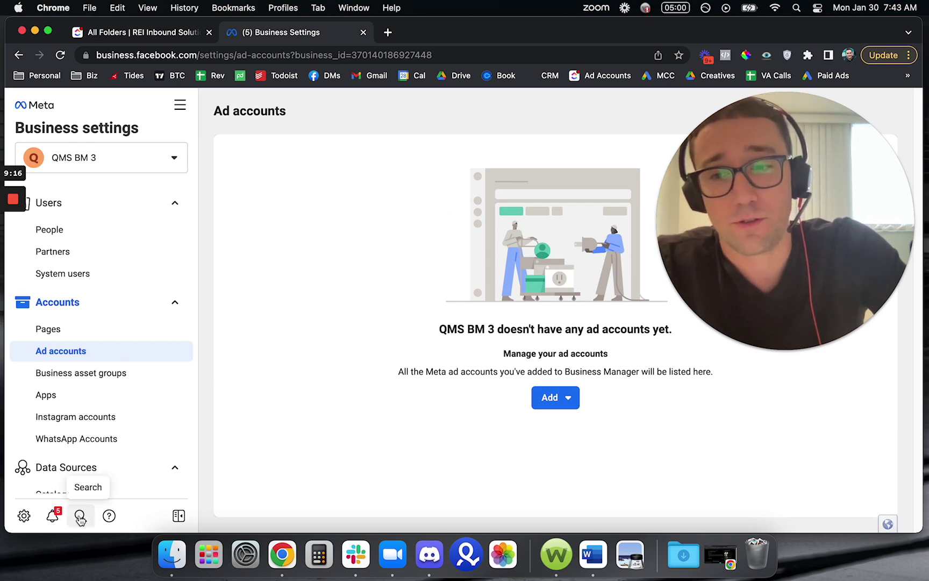
Review the Help support cases and the option for creating a new case, then close Help.
click(109, 517)
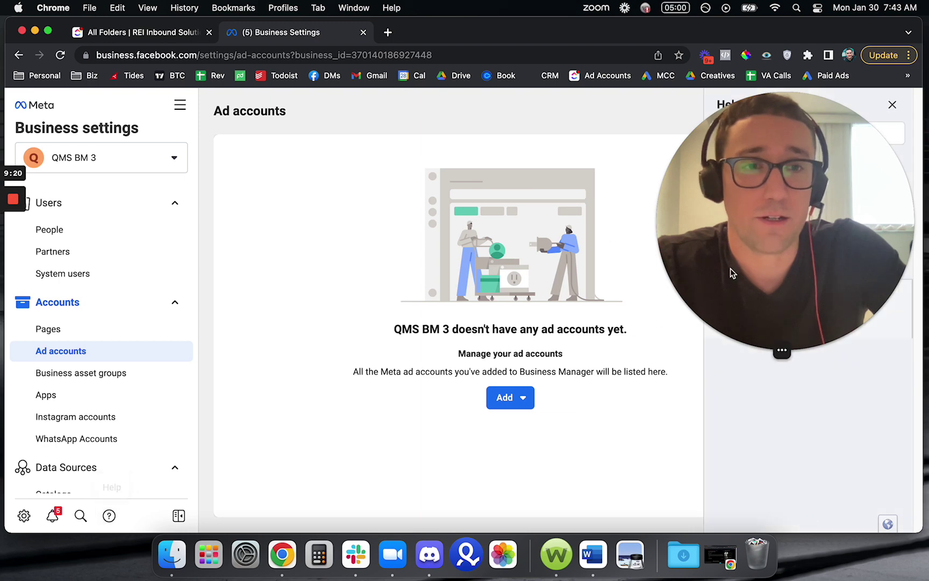
drag(731, 273, 89, 190)
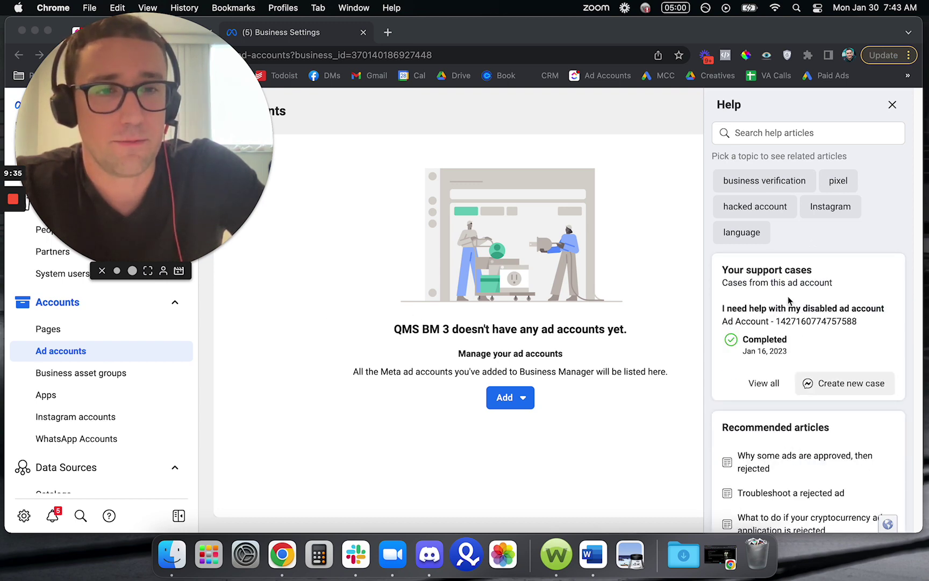
scroll(789, 301, down, 1)
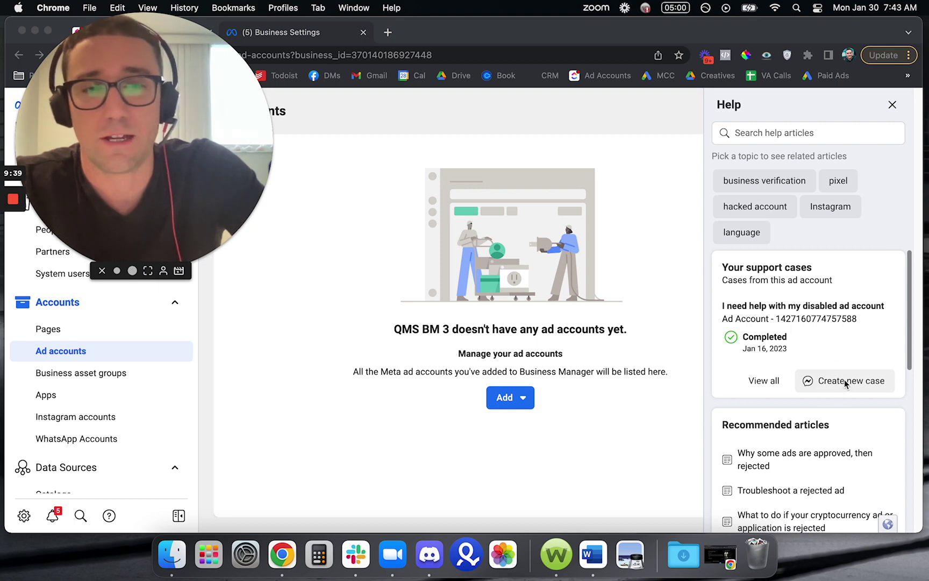
click(843, 353)
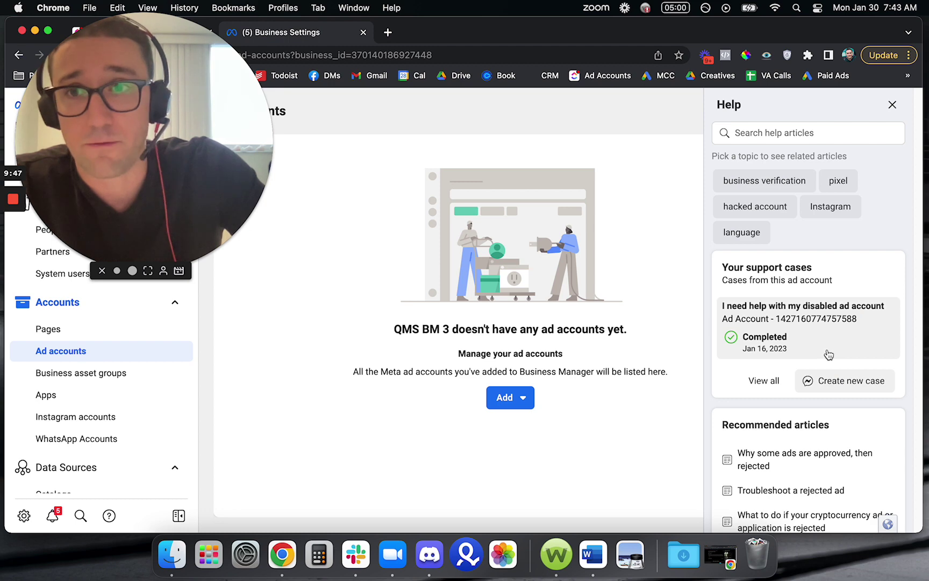
scroll(826, 334, down, 5)
scroll(826, 329, up, 5)
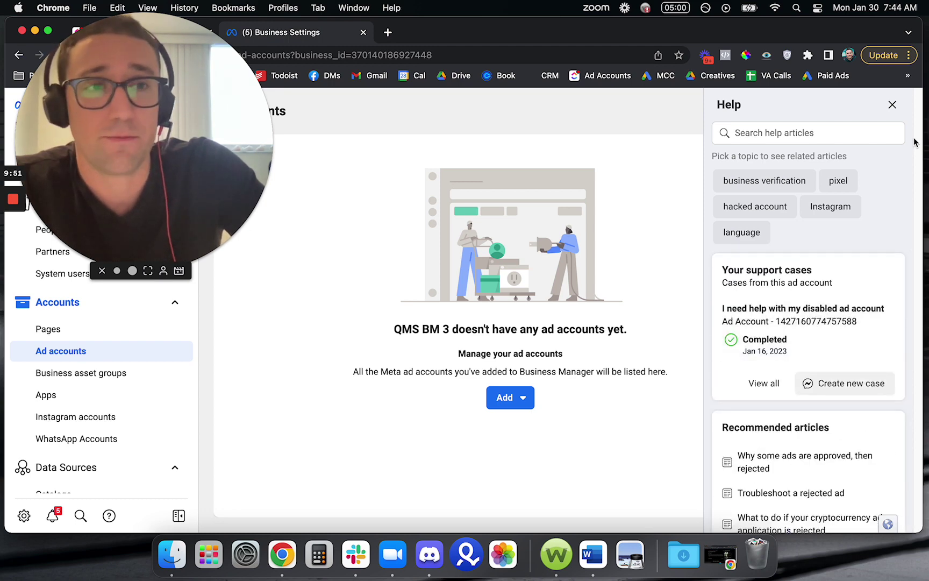
click(892, 105)
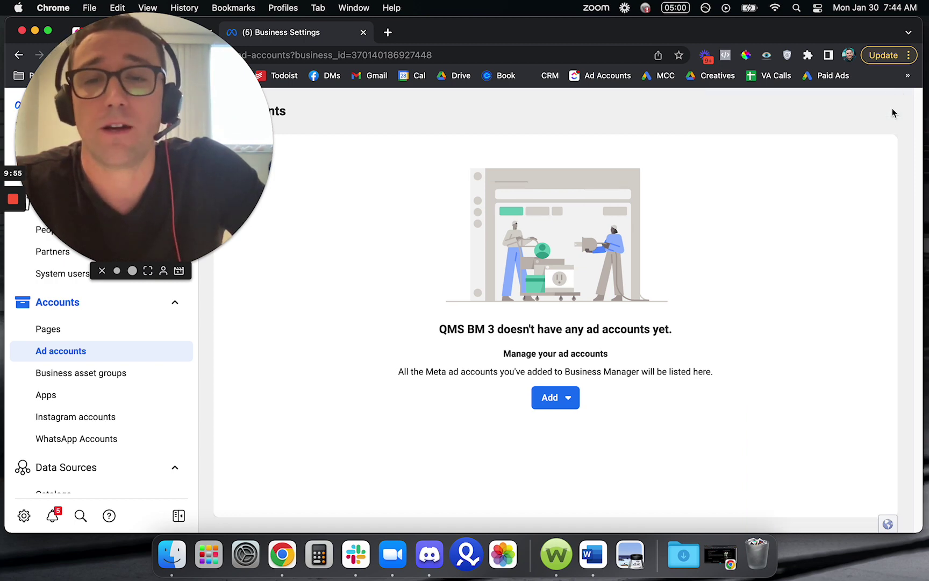
drag(224, 153, 867, 159)
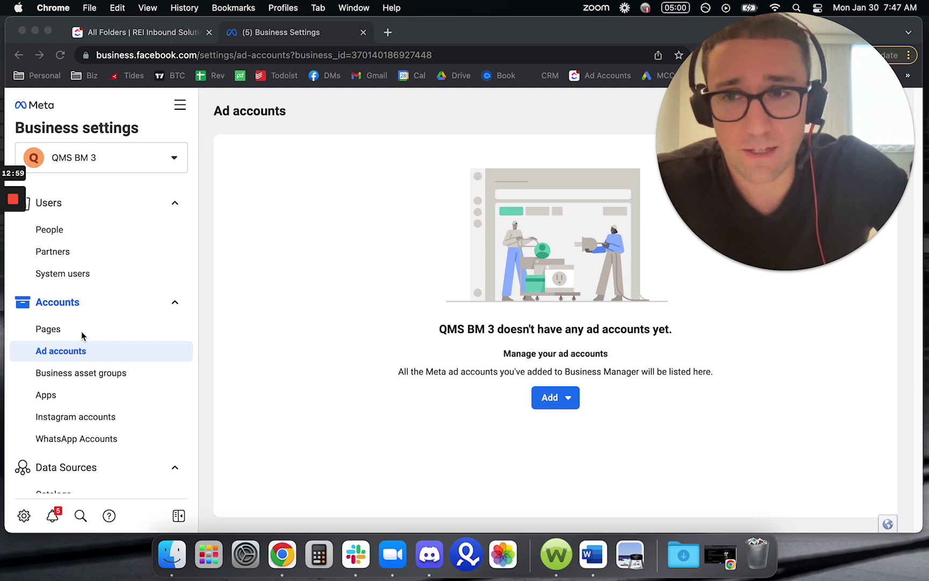
Revisit the business's Pages settings and check the Ad Account Creation Limit in Business info.
click(51, 330)
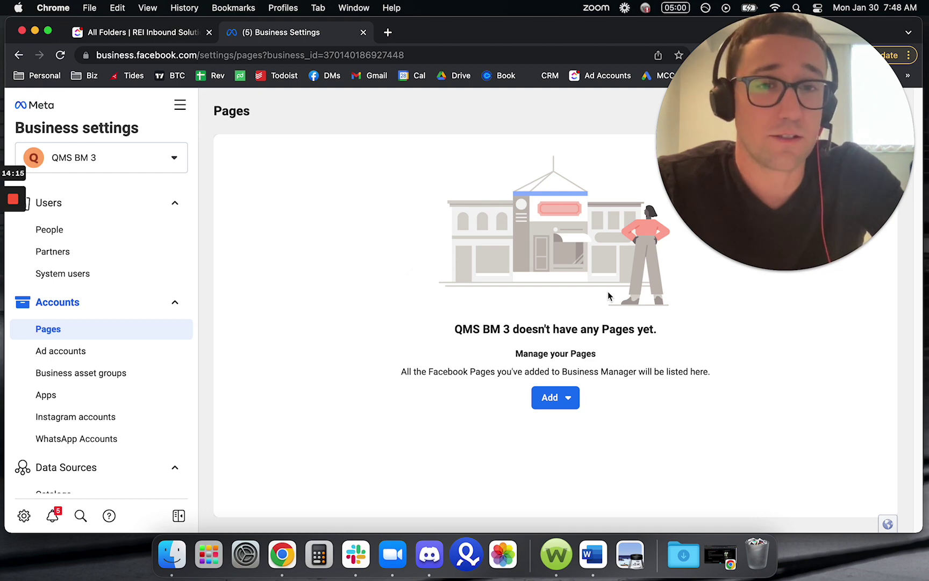
mouse_move(679, 246)
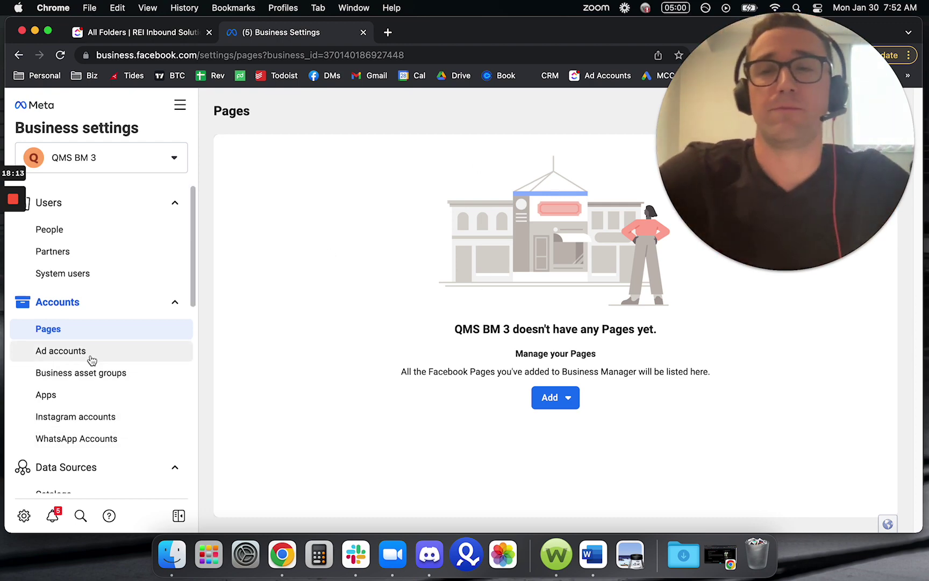
scroll(89, 365, down, 6)
scroll(90, 371, down, 5)
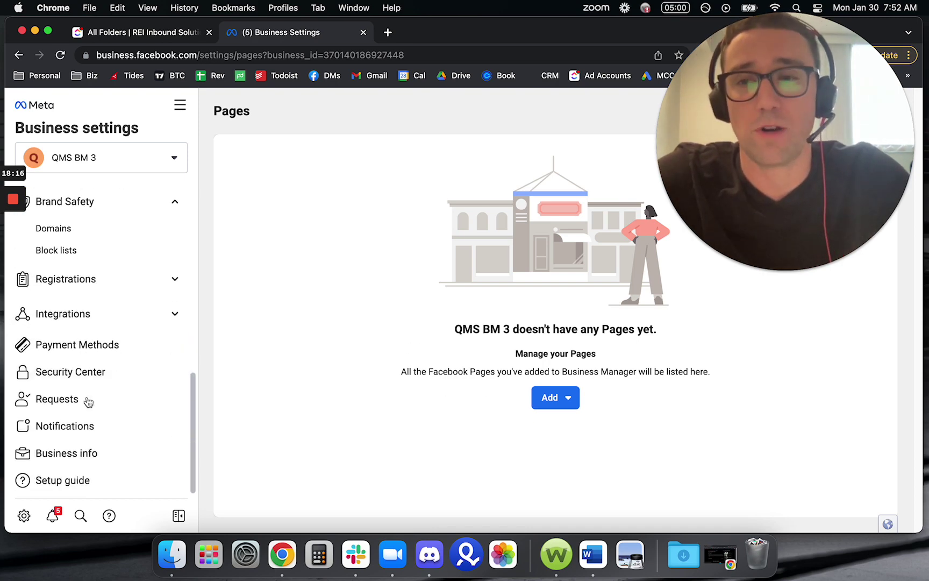
click(75, 455)
scroll(299, 344, down, 5)
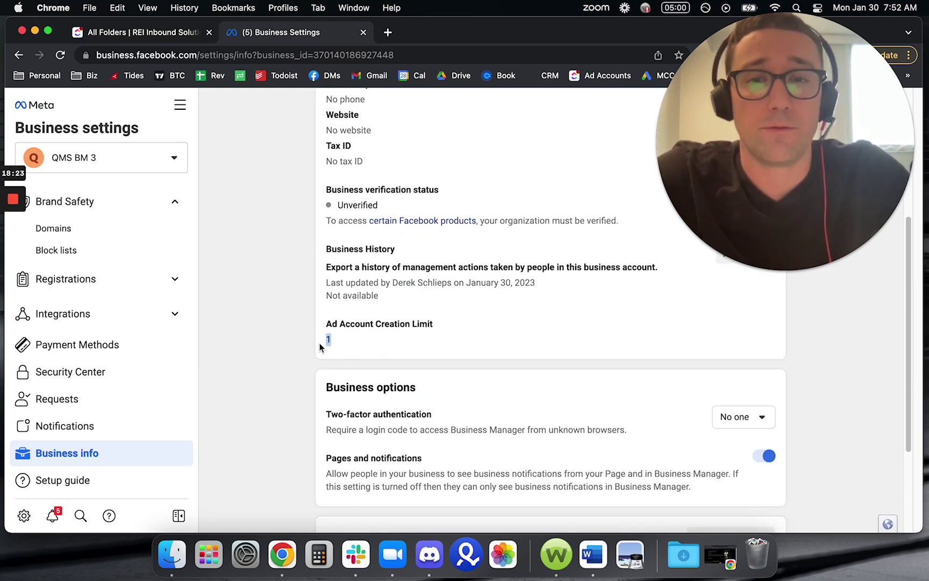
click(341, 343)
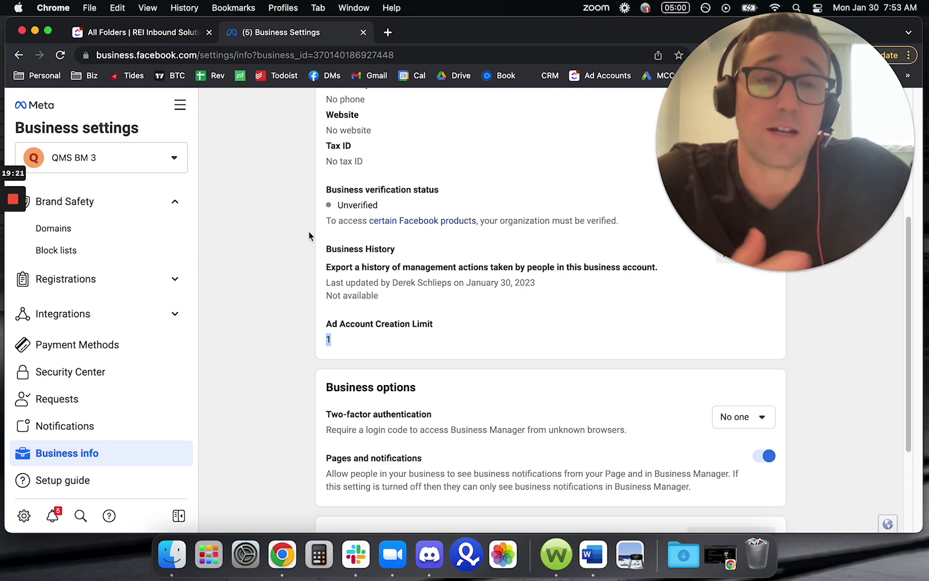
click(269, 271)
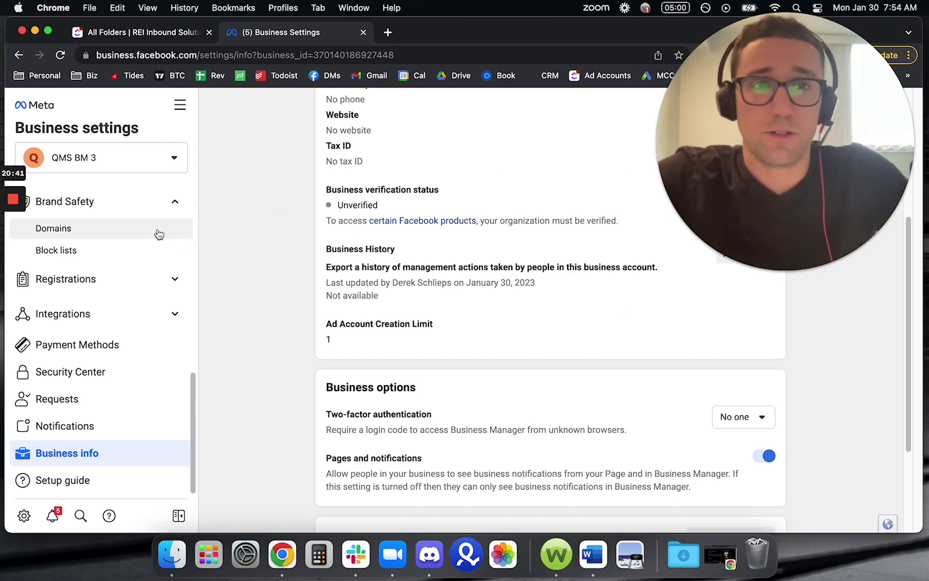
mouse_move(16, 218)
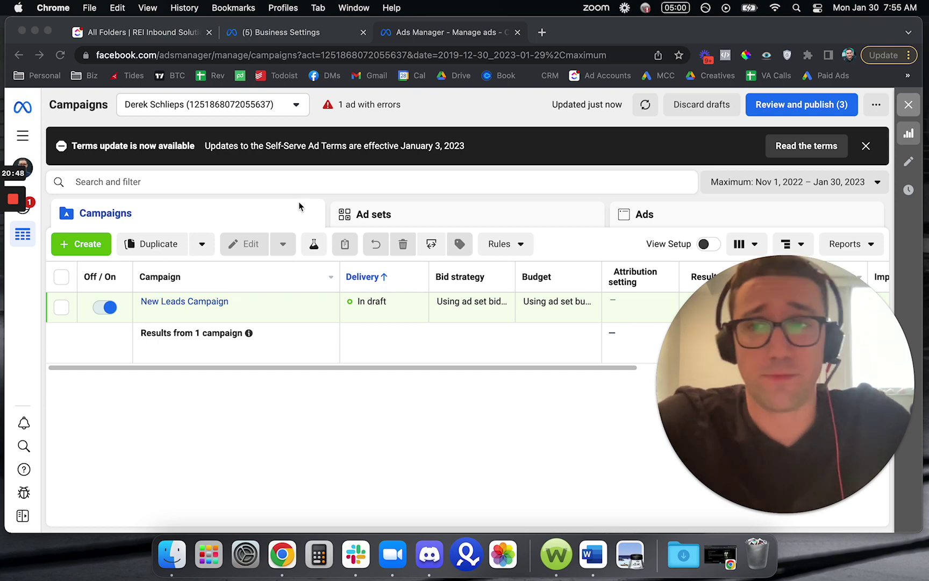
click(101, 55)
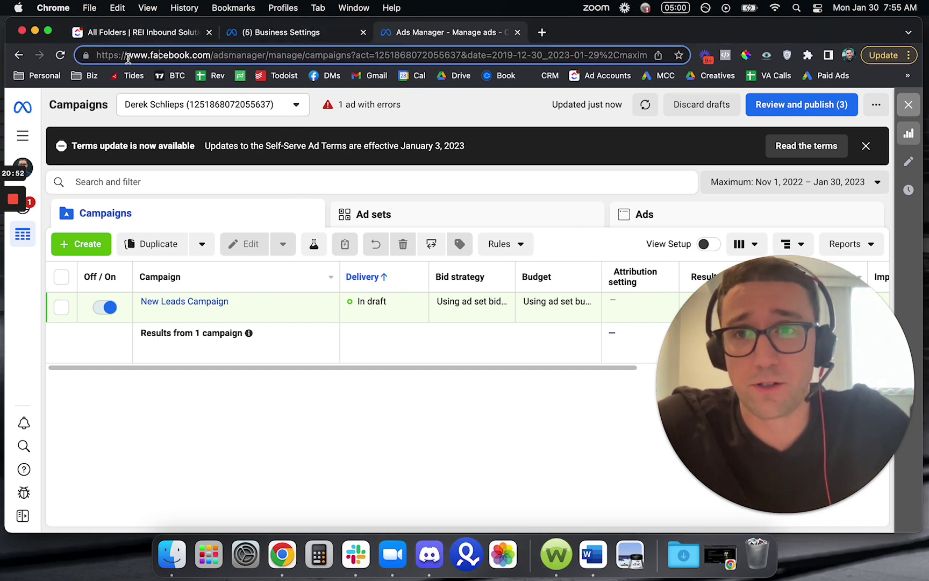
drag(128, 56, 268, 58)
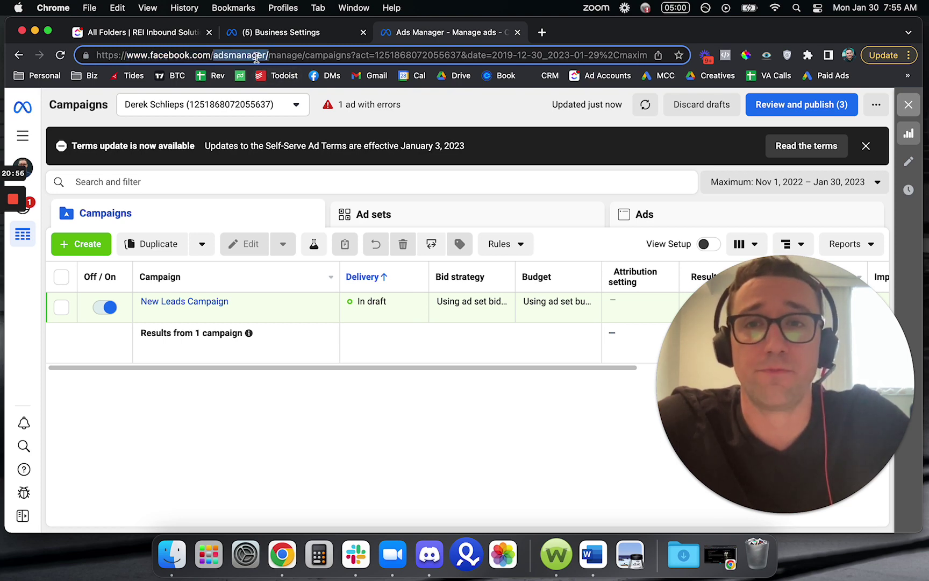
drag(159, 58, 130, 59)
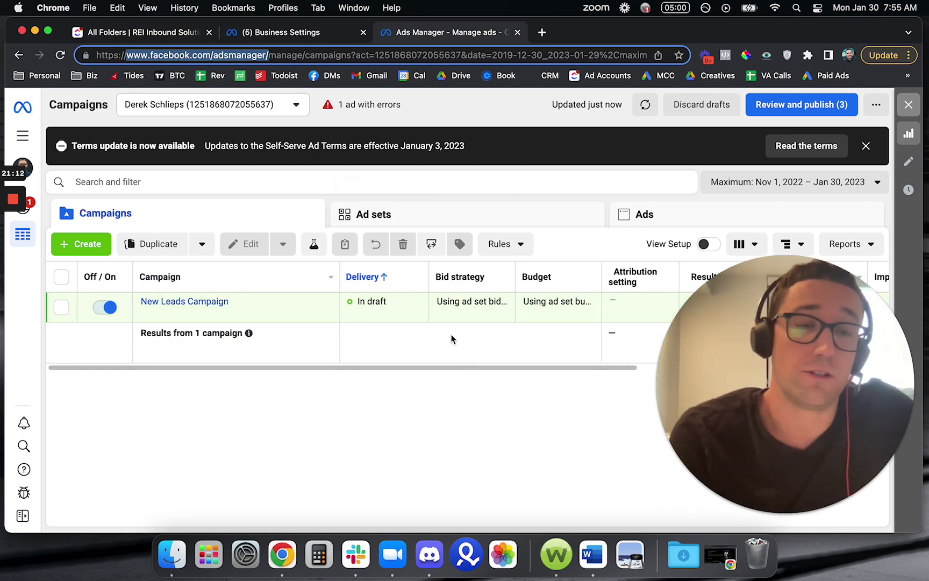
Compare the Ad accounts settings of QMS BM 3 with the personal ad account's campaigns in Ads Manager.
click(317, 41)
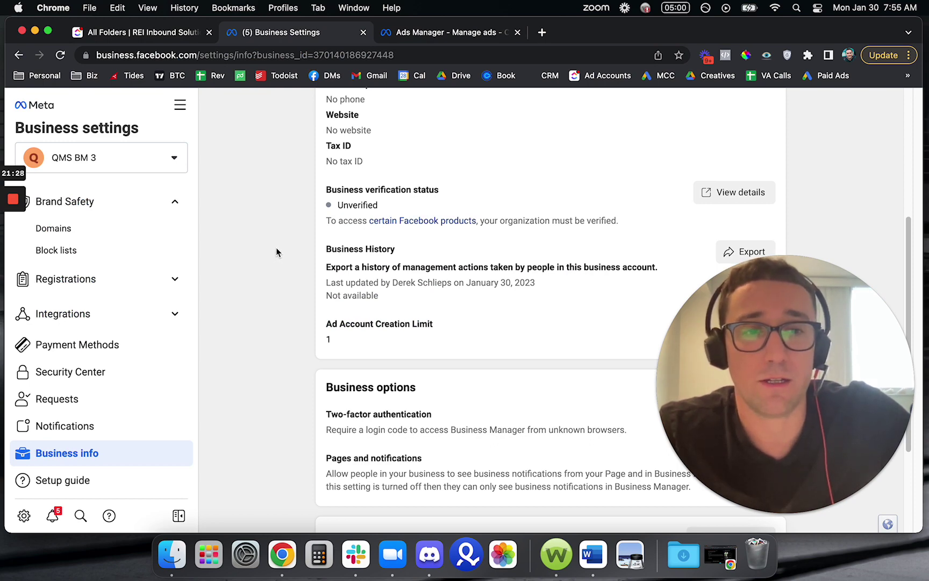
scroll(83, 242, up, 5)
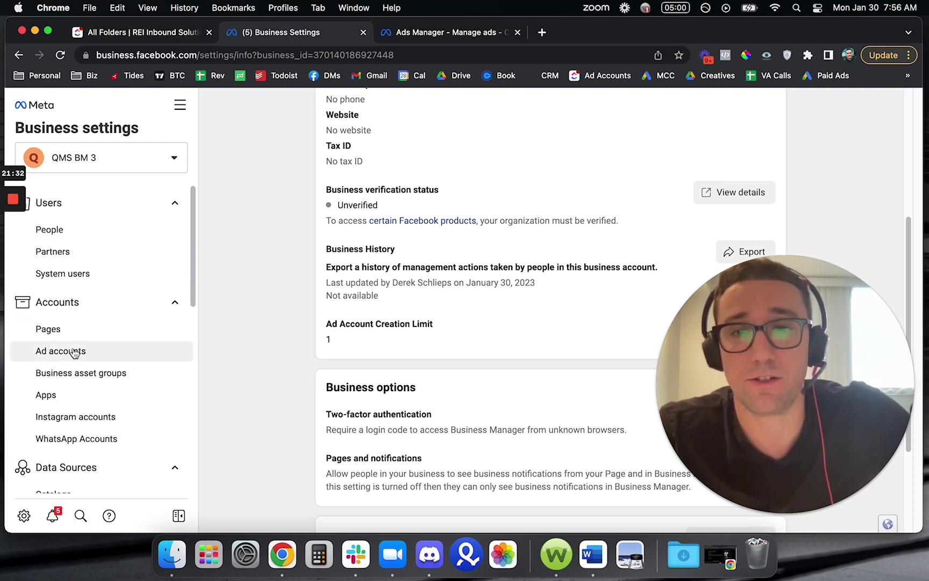
click(75, 352)
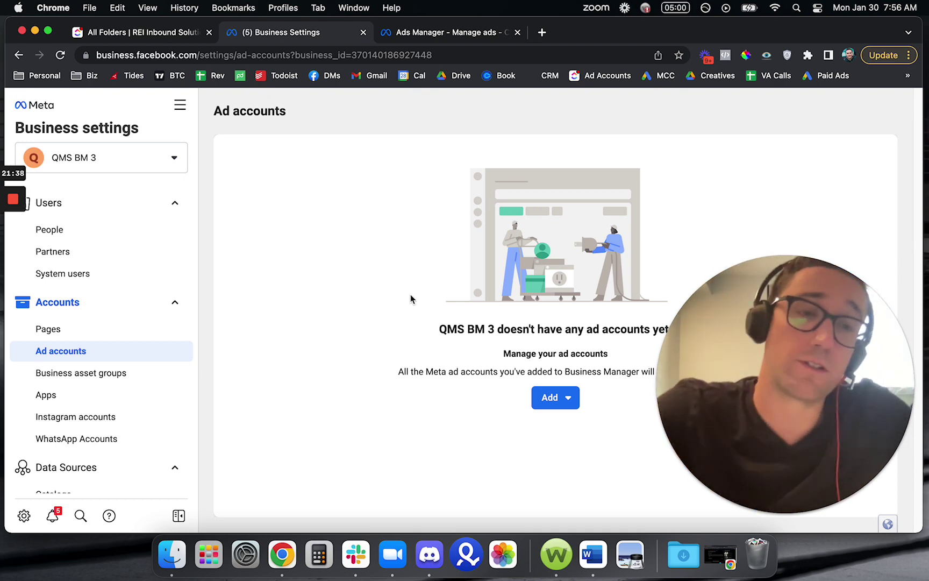
click(465, 35)
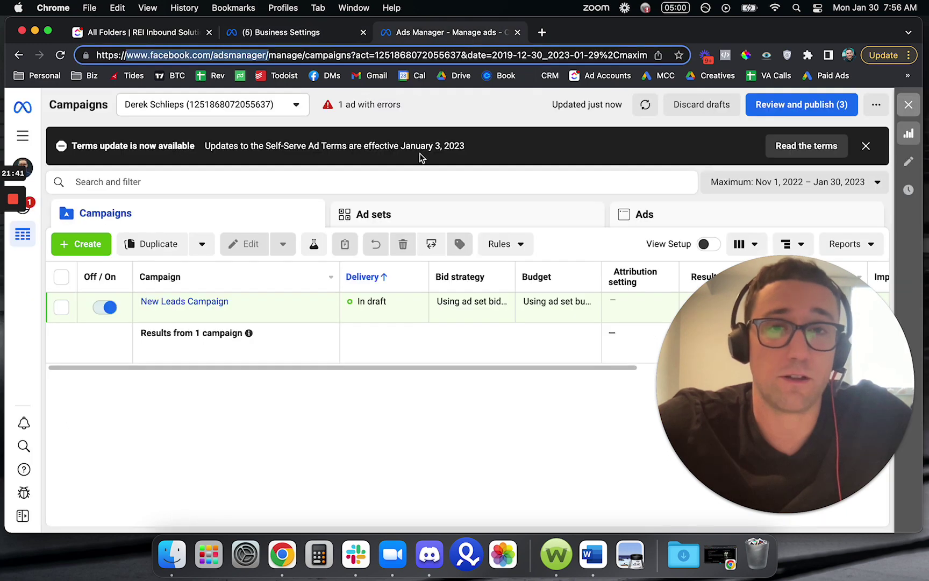
click(337, 36)
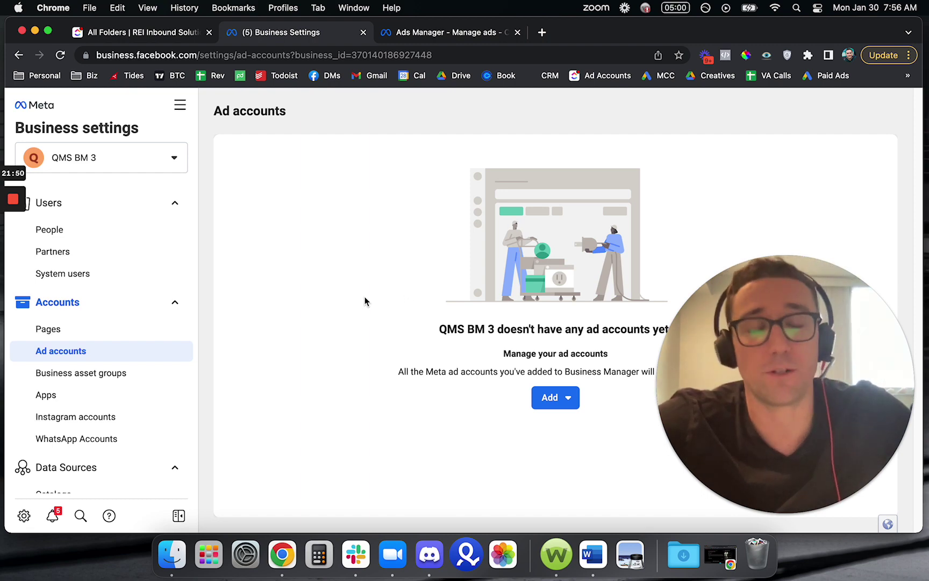
click(434, 35)
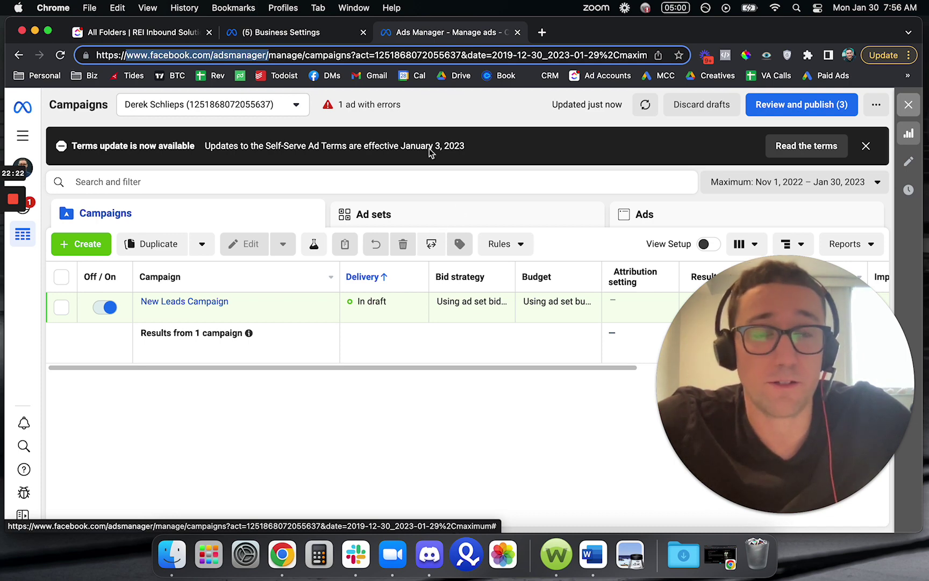
click(308, 36)
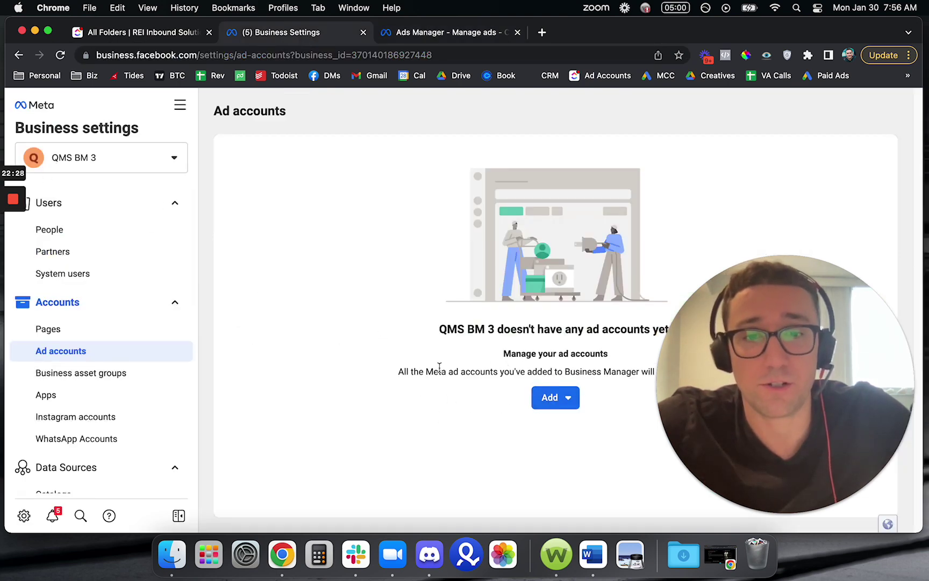
Recheck the Ad Account Creation Limit in Business info and revisit the personal ad account in Ads Manager.
scroll(68, 440, down, 10)
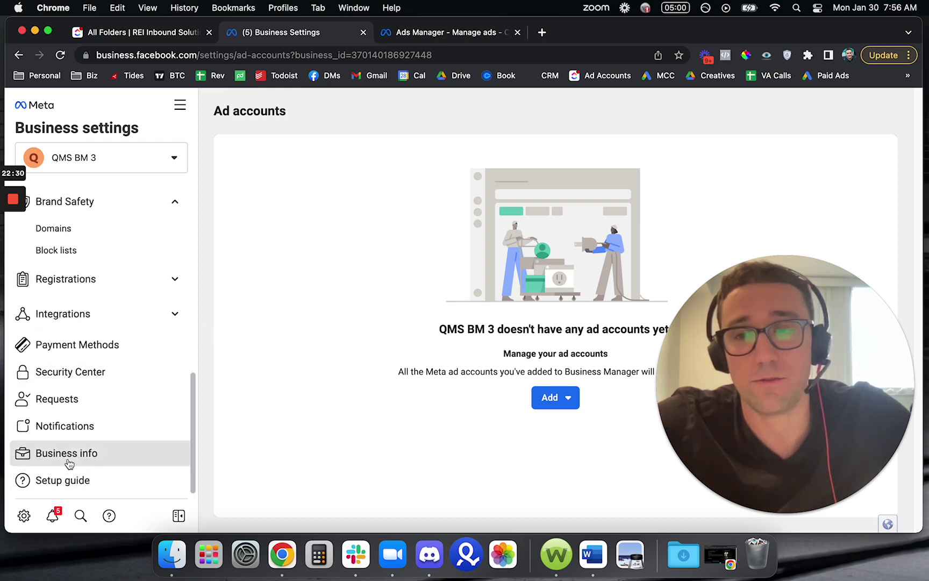
click(68, 457)
scroll(366, 423, down, 7)
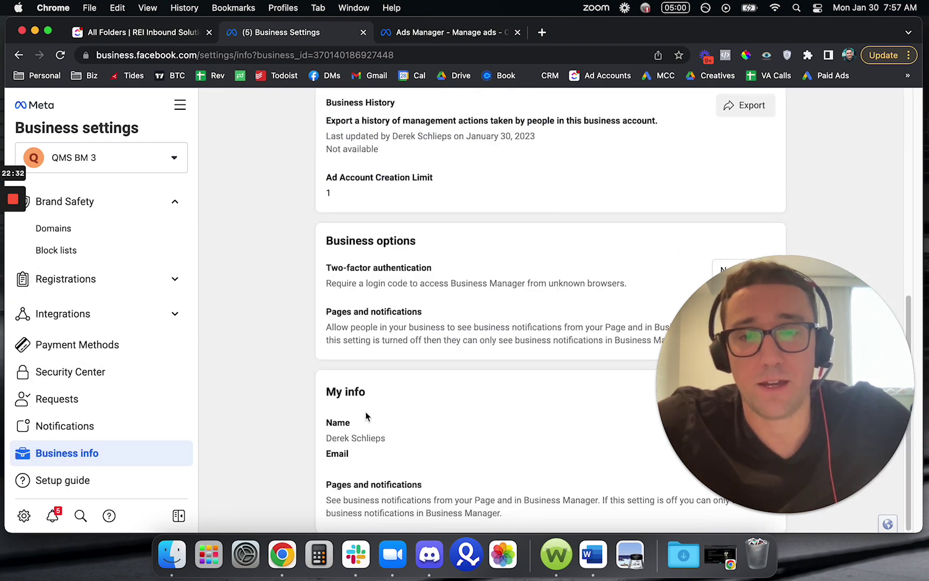
triple_click(327, 177)
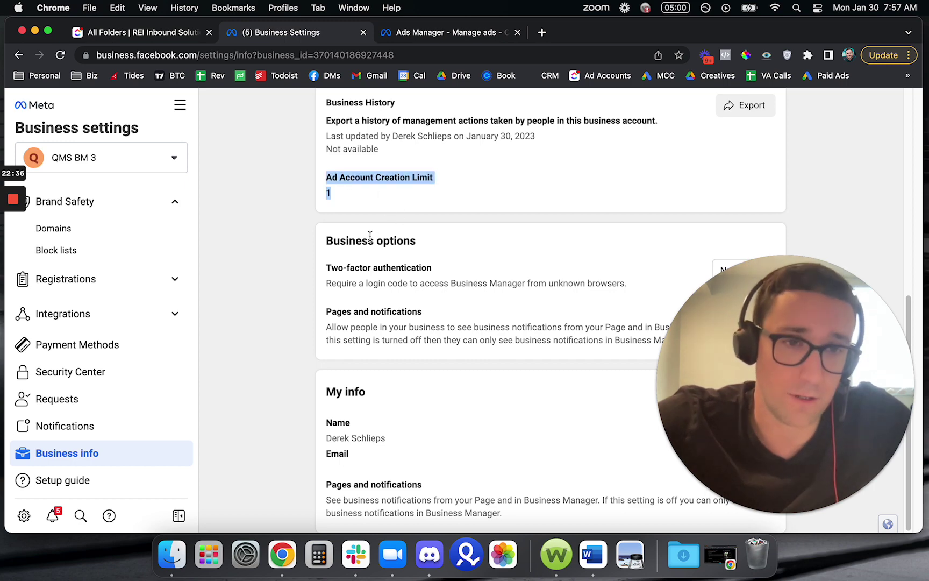
click(292, 228)
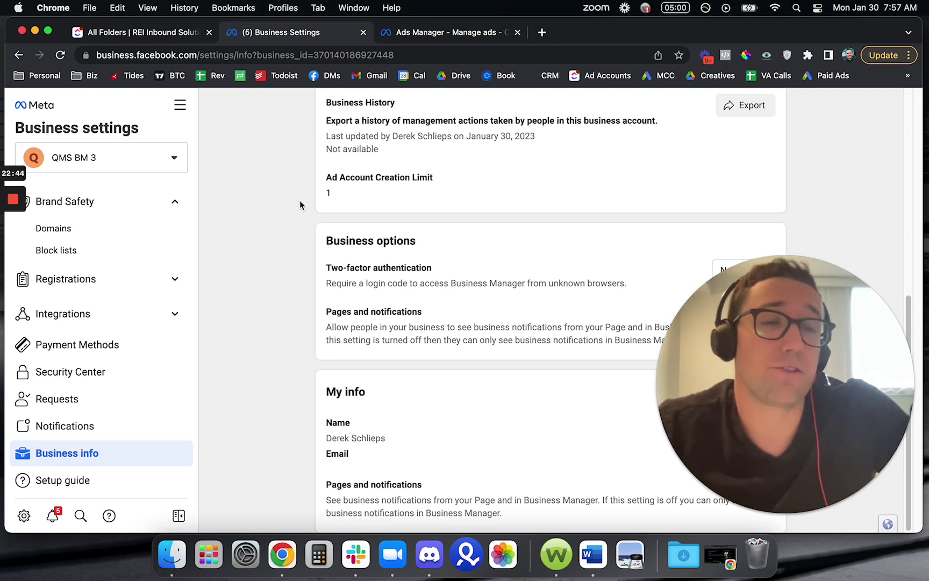
drag(326, 175, 454, 222)
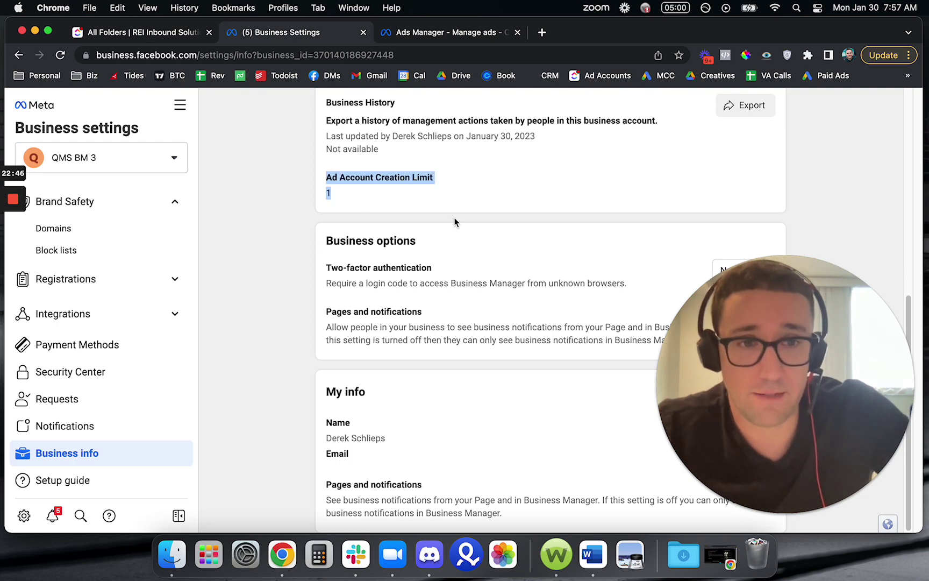
click(302, 224)
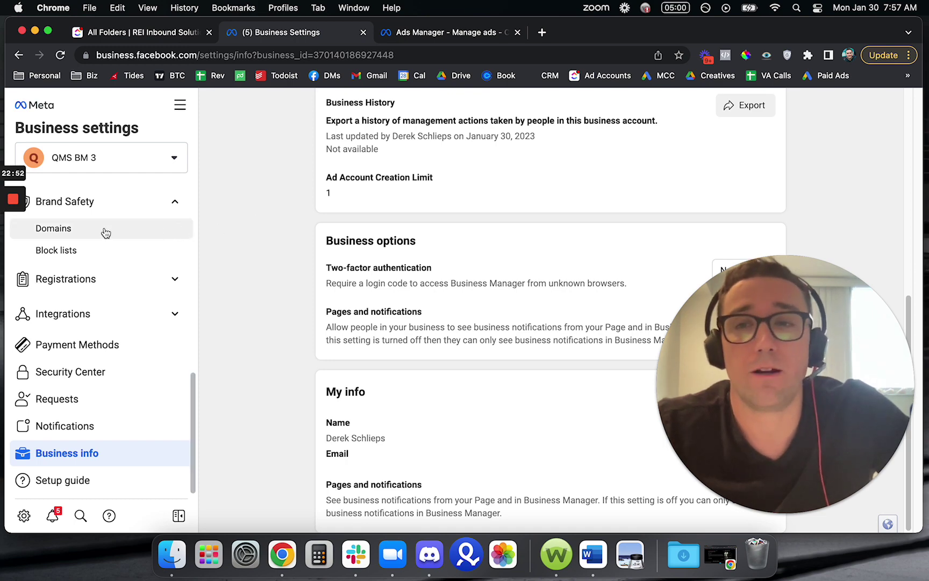
click(457, 32)
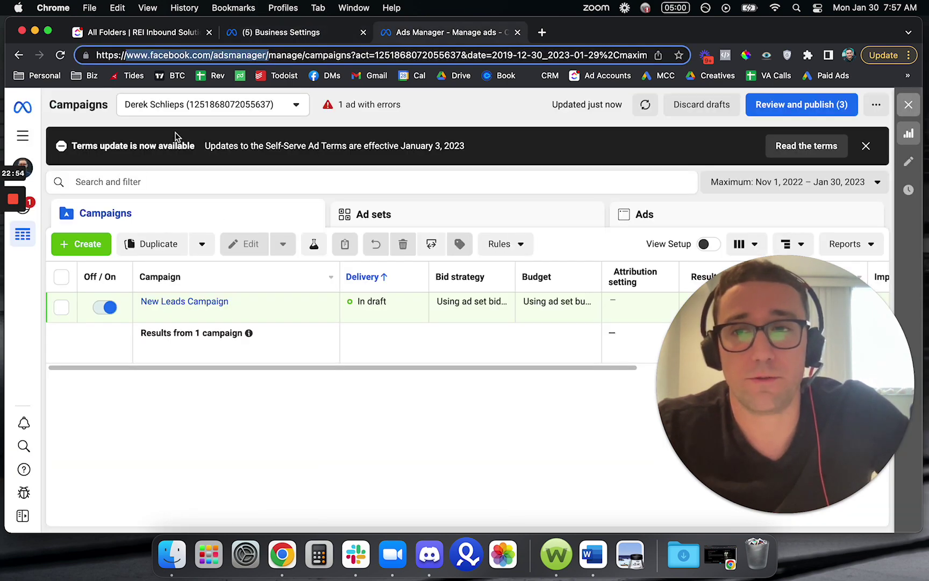
click(307, 34)
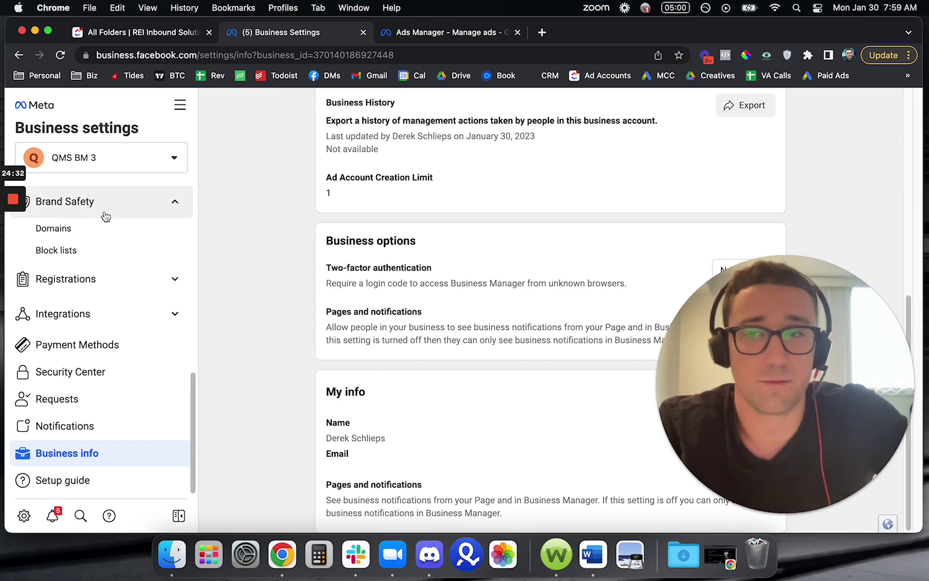
Open Account Quality for the QMS BM 3 business.
mouse_move(24, 225)
click(13, 251)
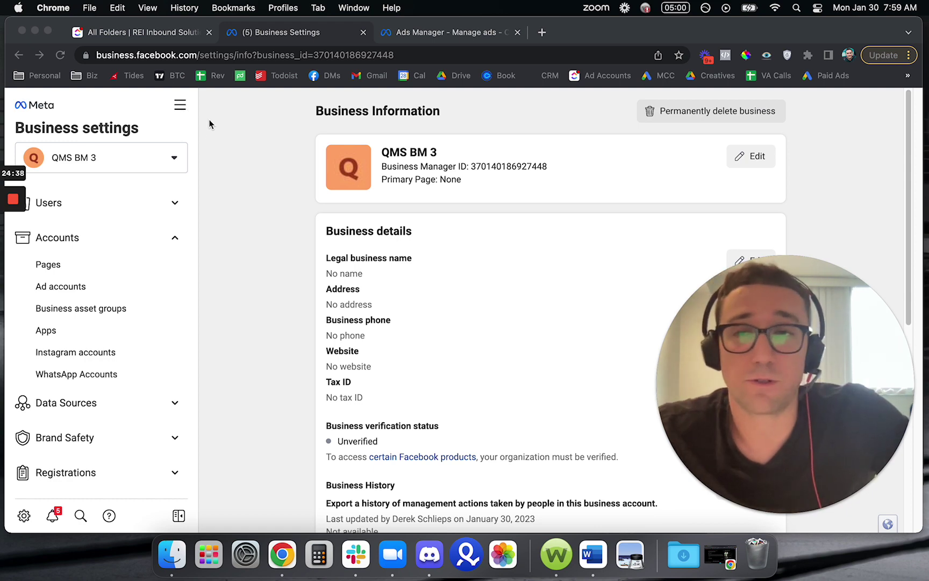
click(181, 107)
click(181, 107)
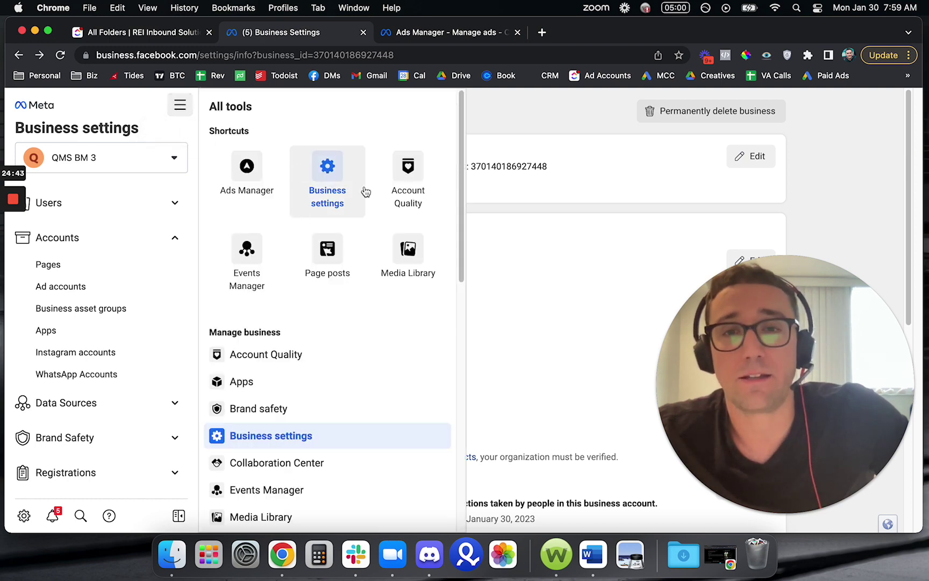
click(410, 172)
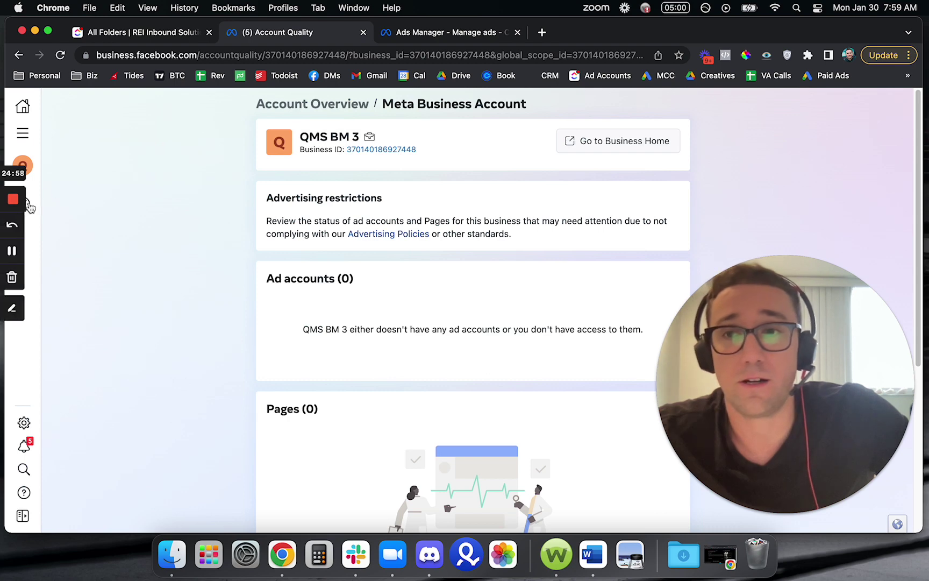
Examine the Advertising restrictions, Ad accounts and Pages sections of the business's Account Quality overview.
mouse_move(27, 208)
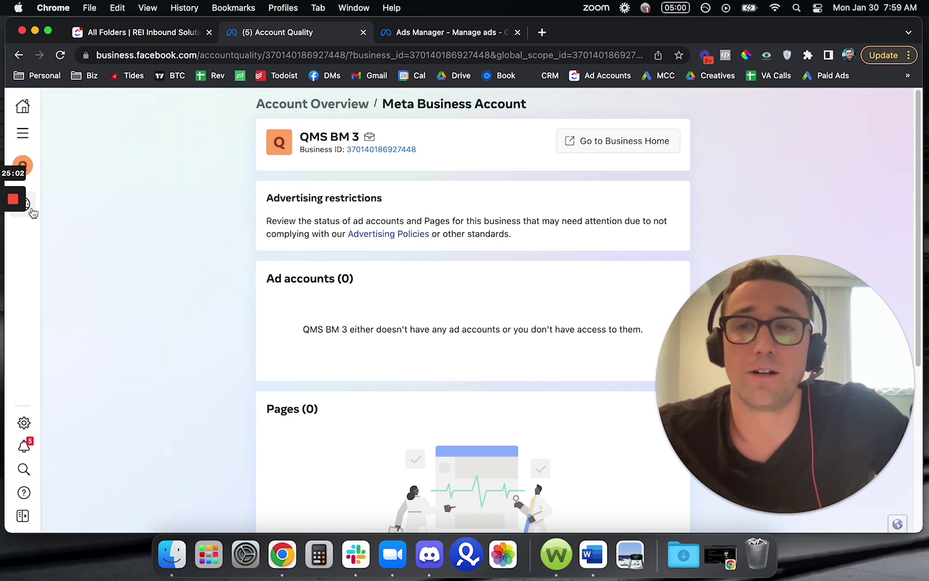
mouse_move(56, 216)
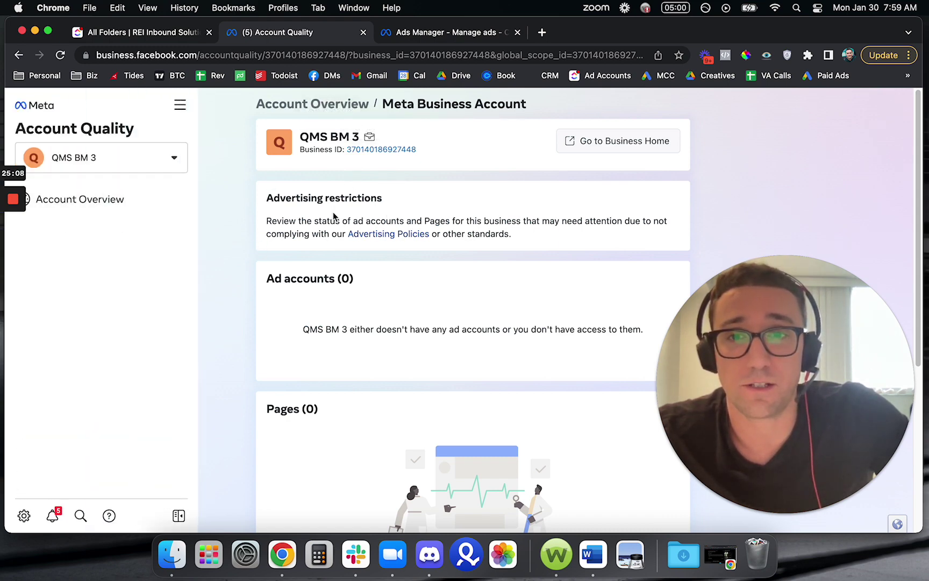
drag(268, 198, 391, 209)
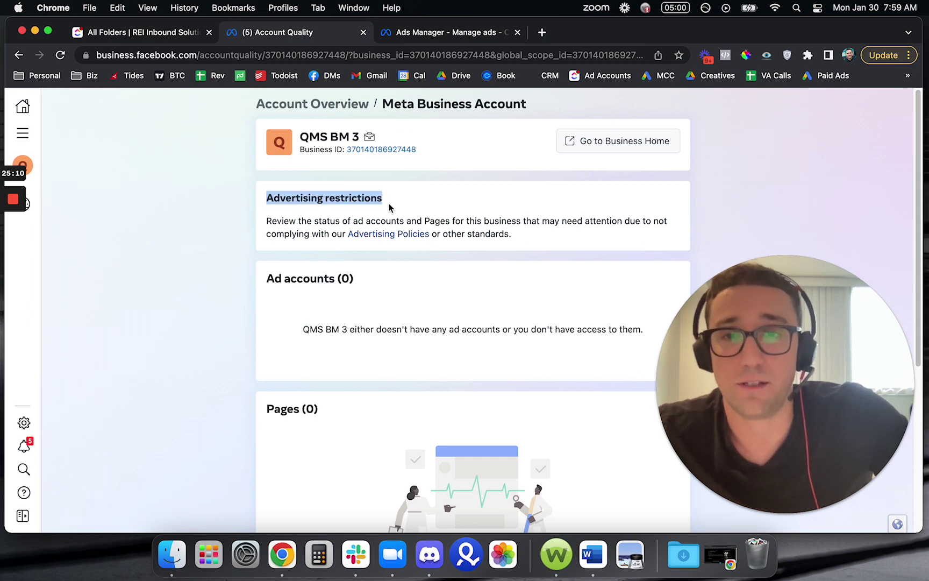
drag(267, 278, 388, 285)
scroll(384, 285, down, 1)
scroll(355, 283, down, 3)
scroll(269, 285, up, 3)
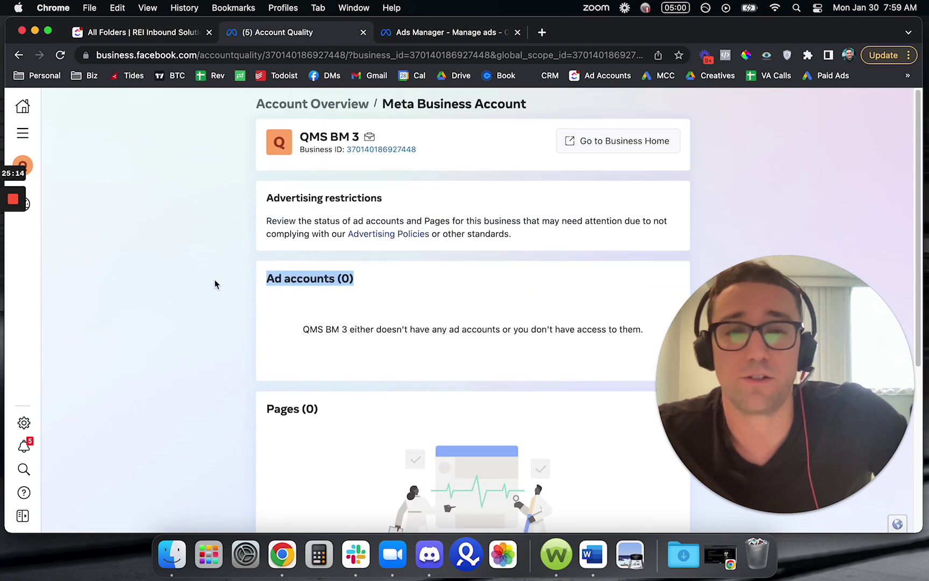